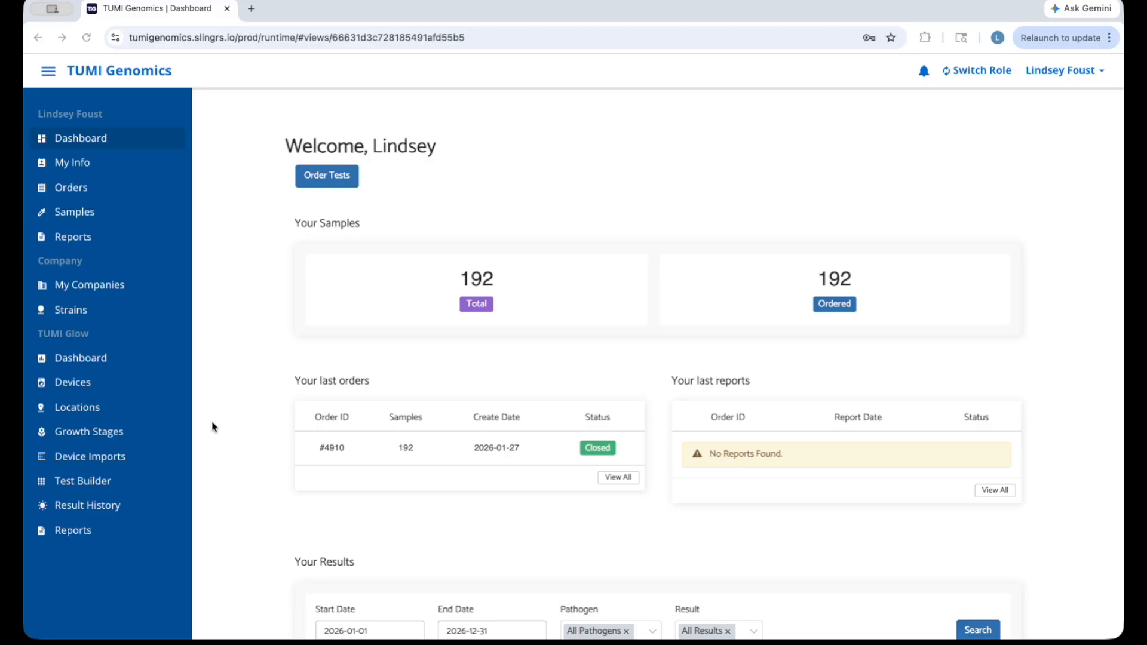
- Open the TUMI Genomics company record and view its members section
scroll(215, 421, down, 1)
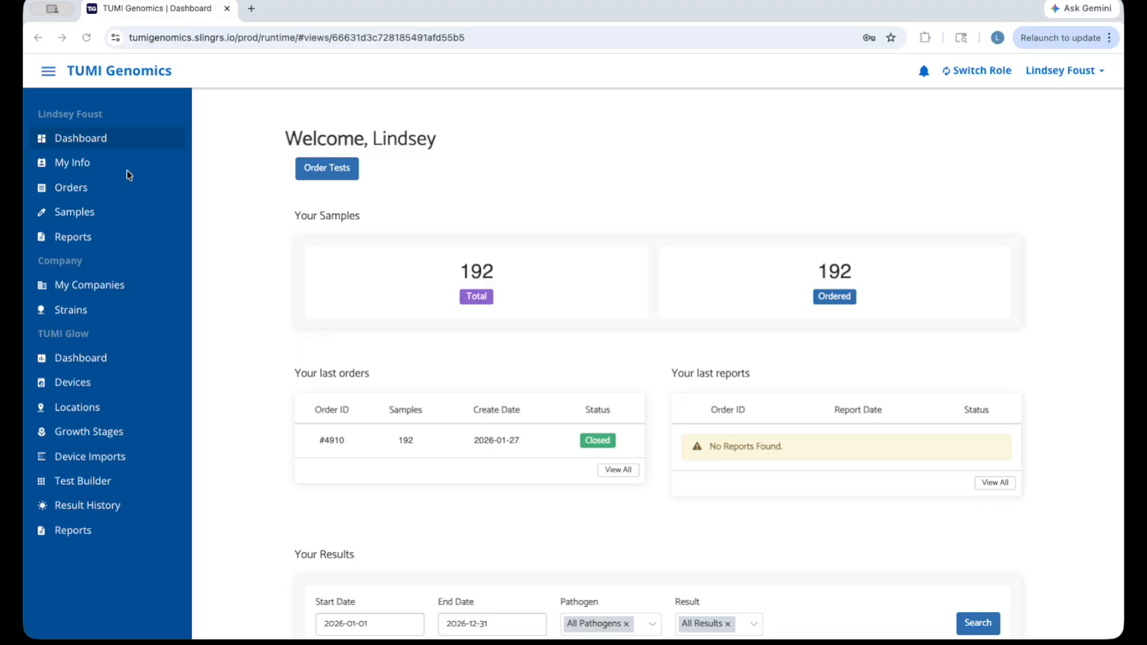
click(116, 286)
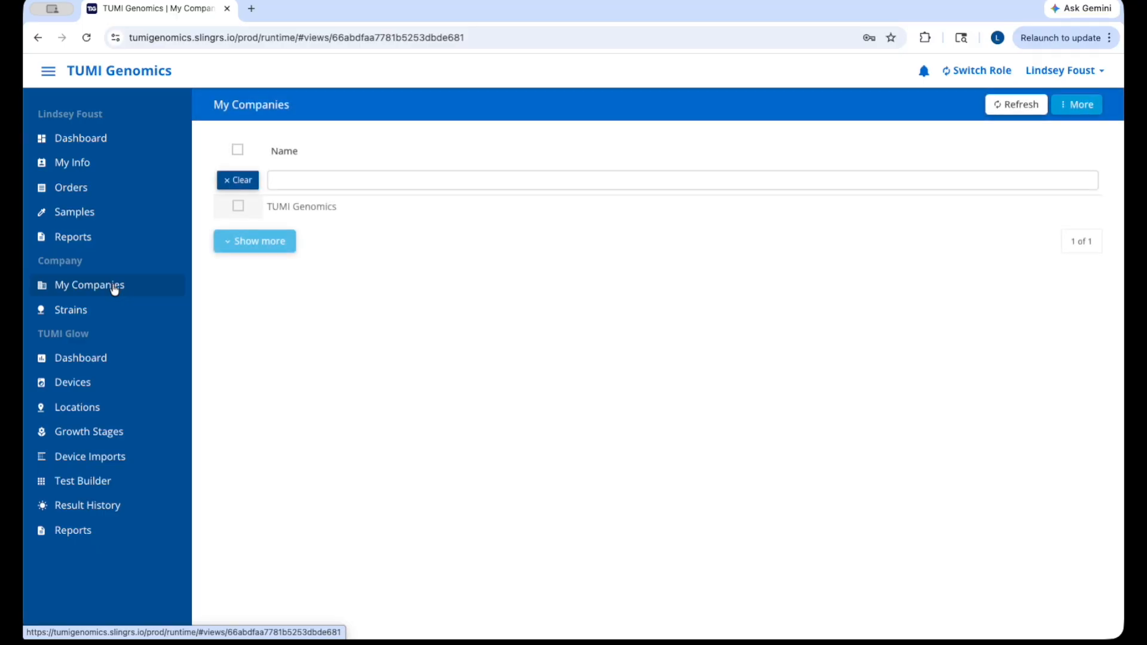
click(289, 207)
scroll(439, 457, down, 3)
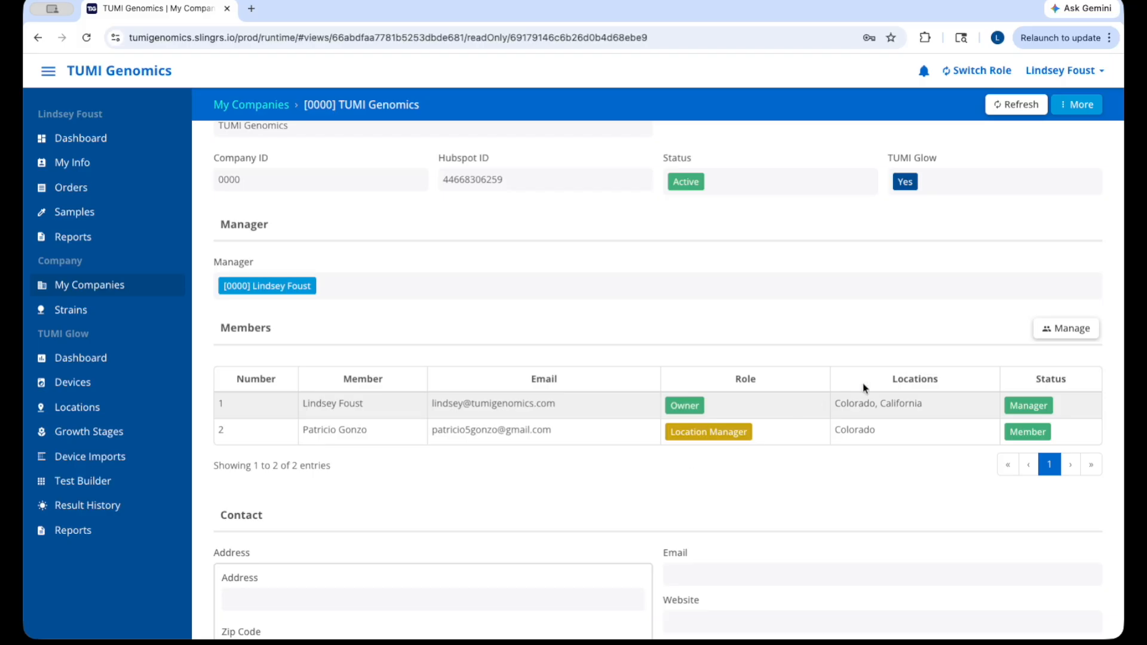
- Start a member invitation for the company and add one blank customer entry with name and email fields
click(1074, 332)
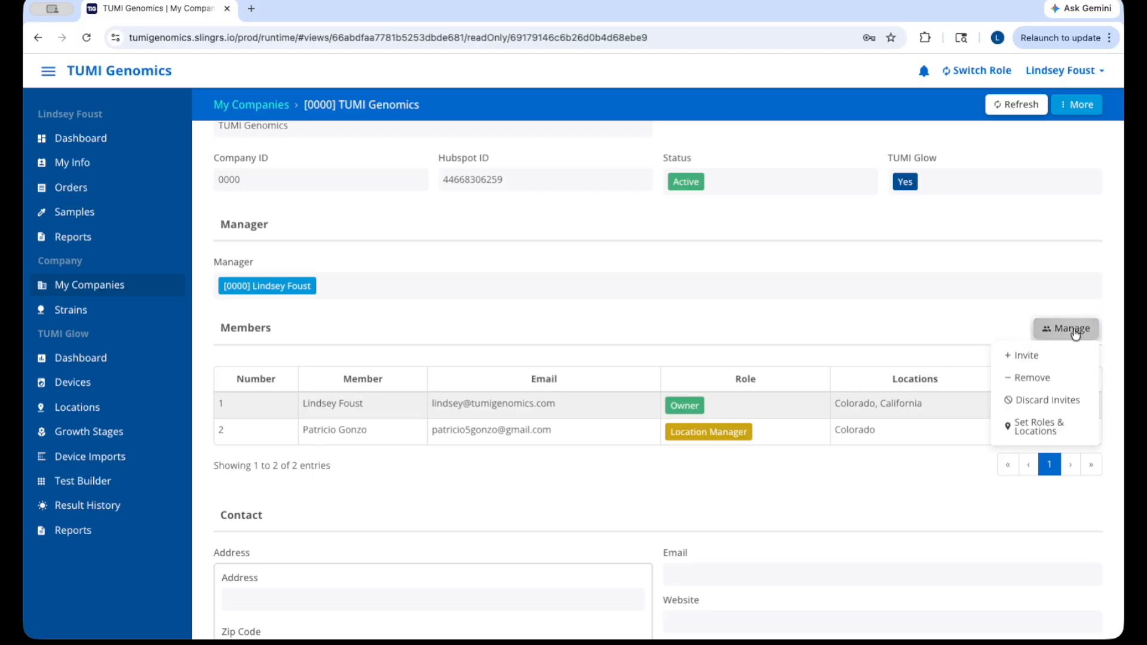
click(1046, 357)
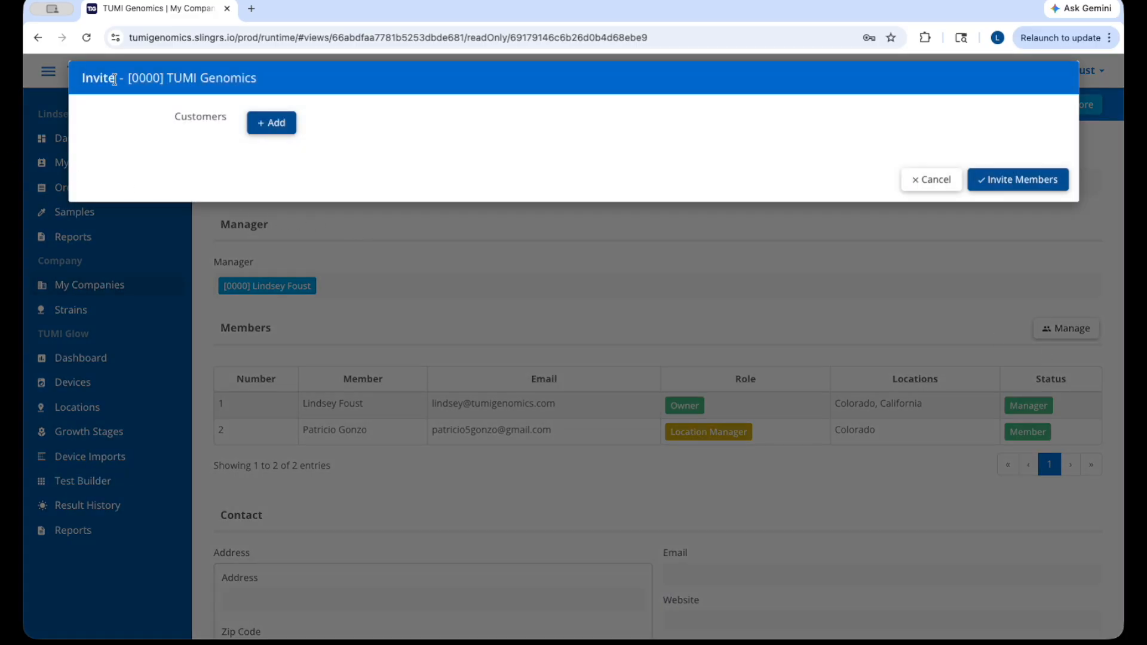
click(266, 128)
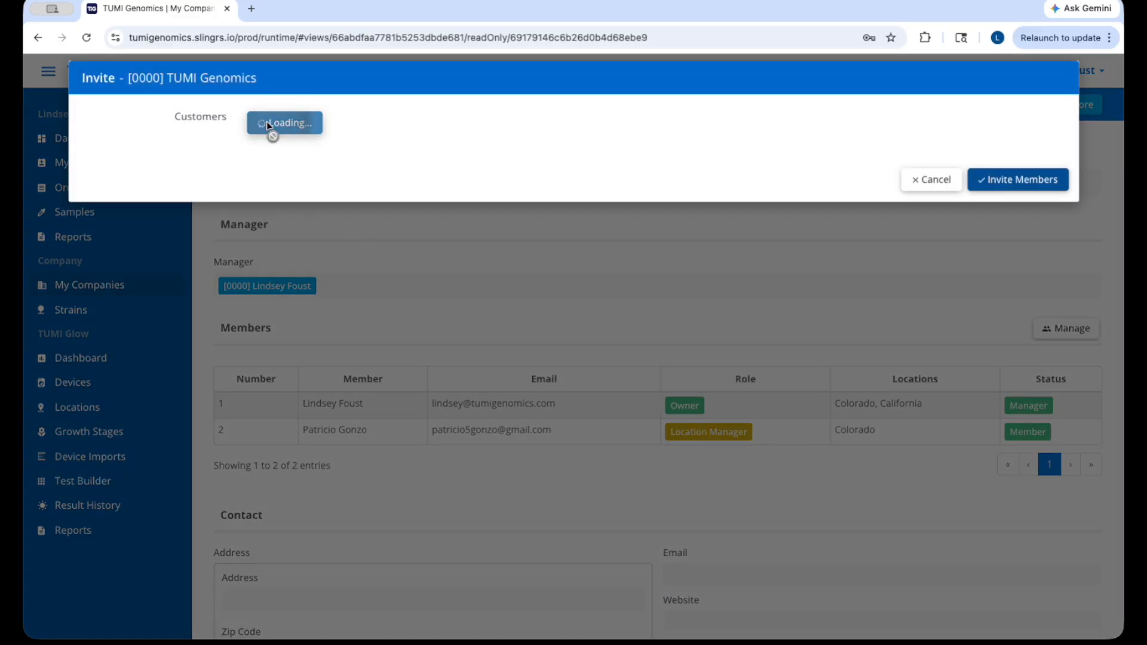
click(442, 147)
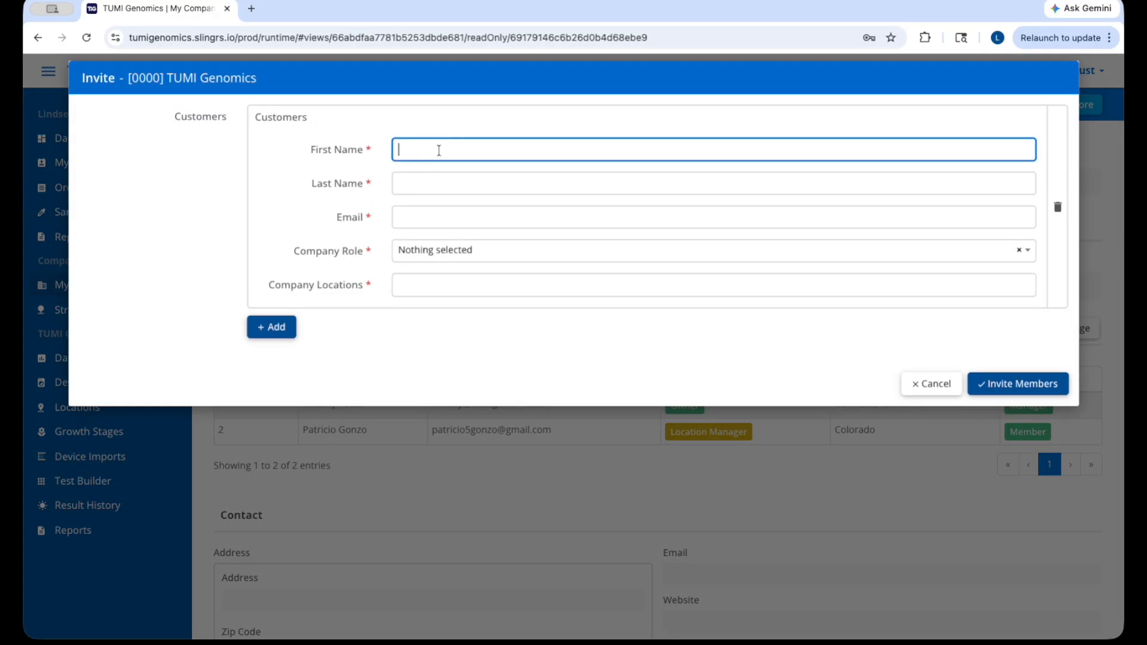
click(425, 176)
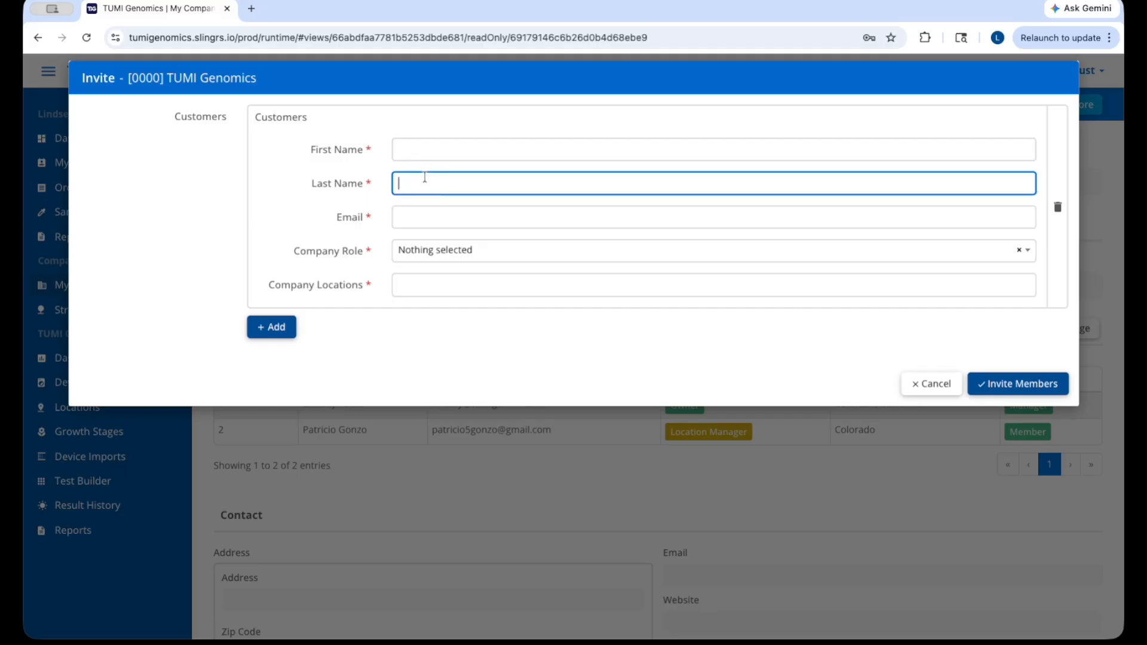
click(411, 220)
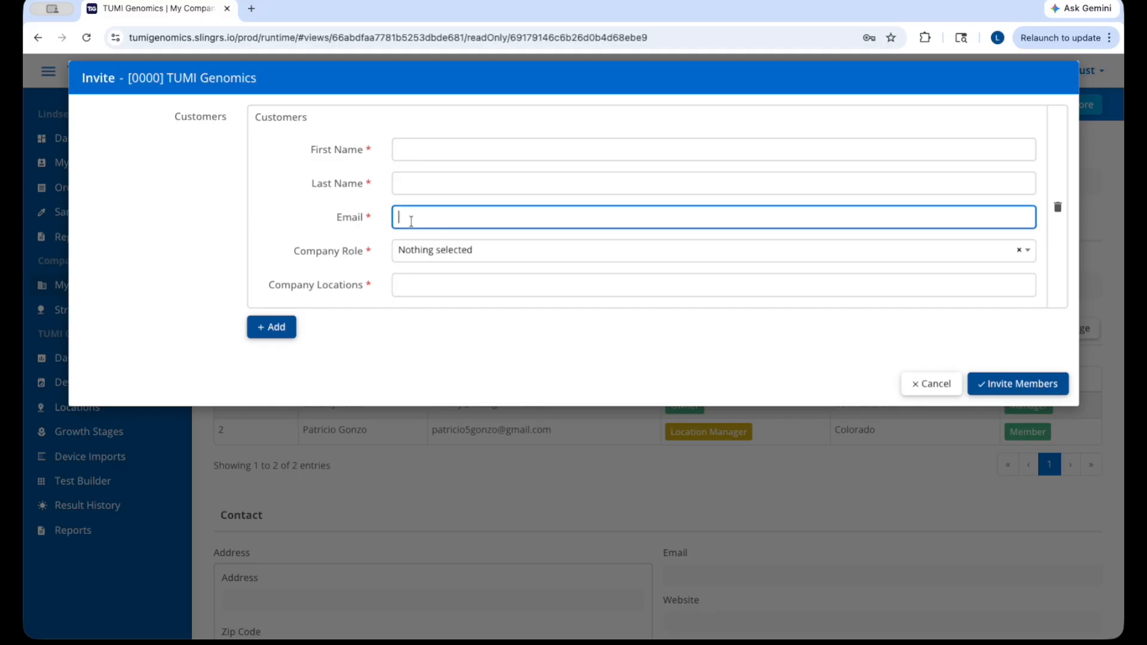
- Set the invitee's company role to Location Manager and assign the Oregon and California locations
click(516, 253)
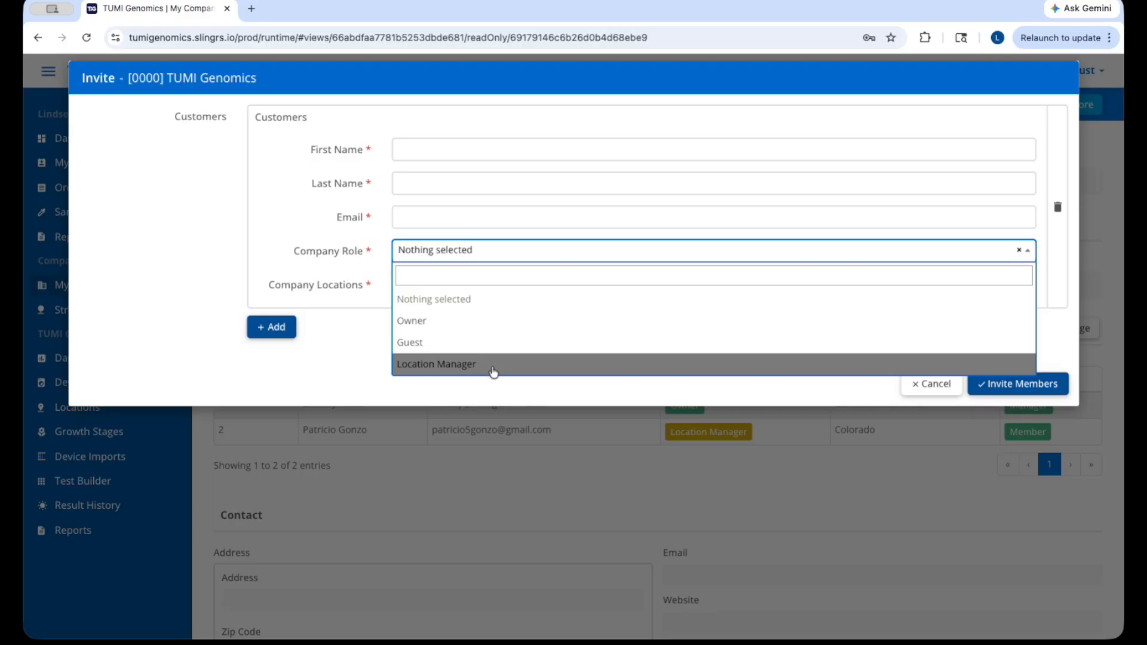
click(422, 365)
click(409, 284)
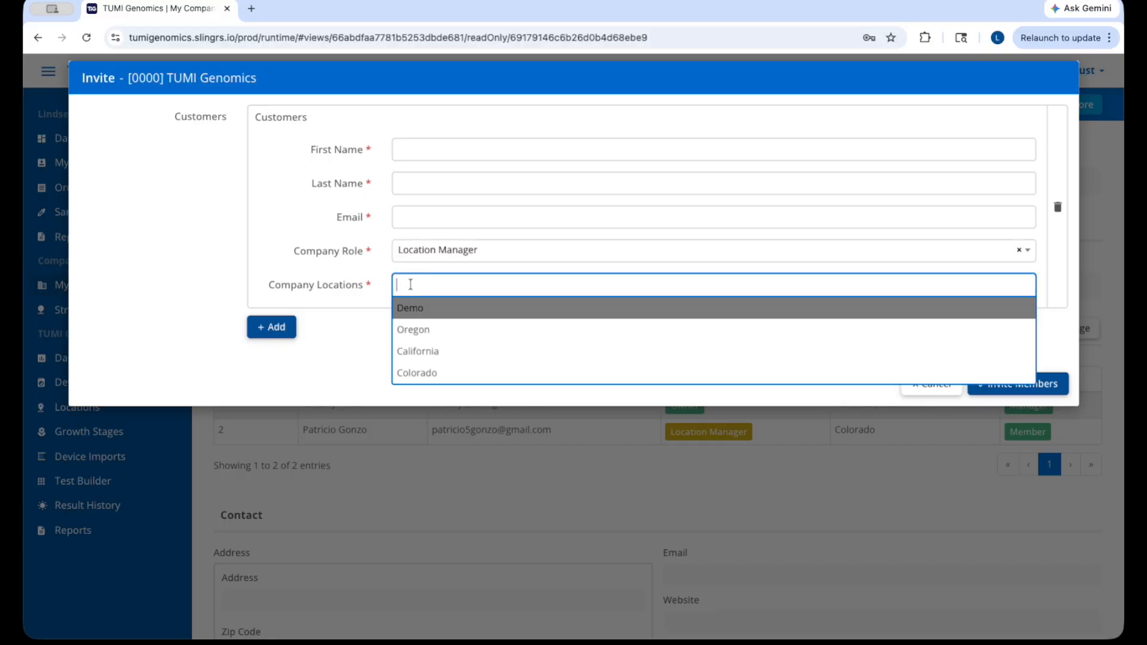
click(456, 336)
click(482, 285)
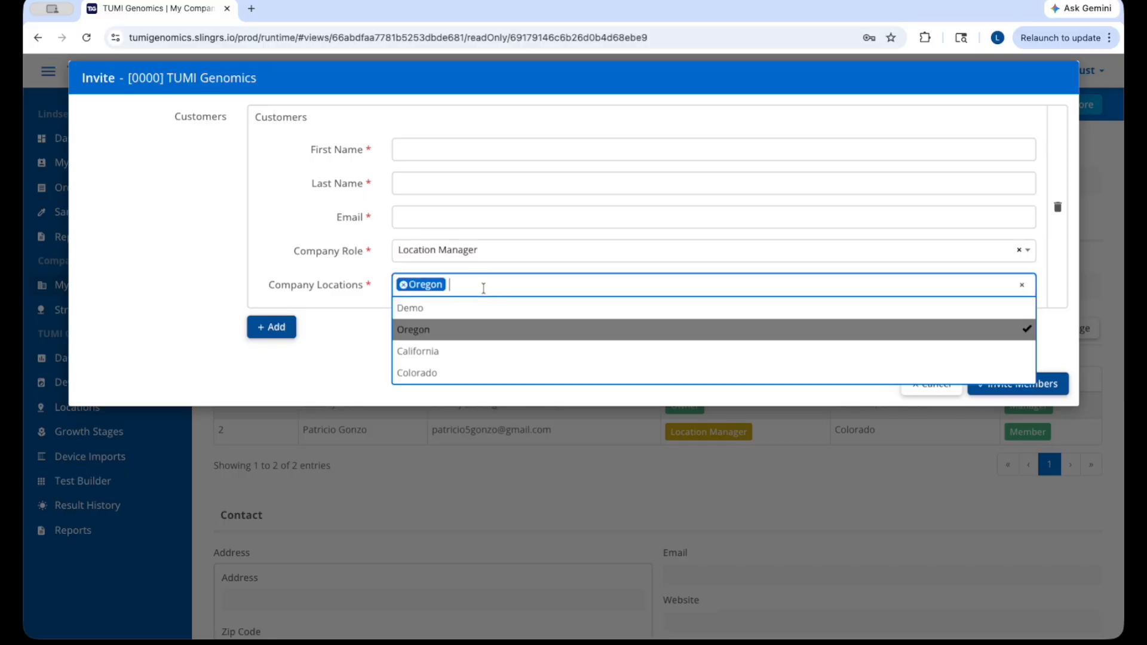
click(453, 357)
click(538, 289)
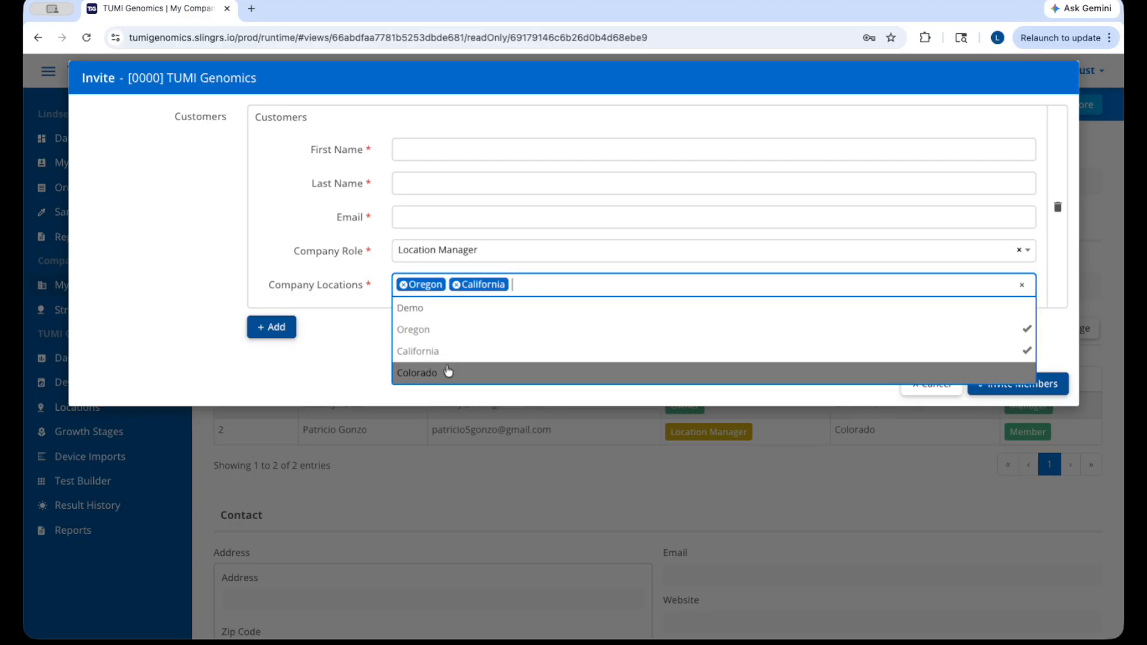
- Remove the California and Oregon locations from the invitee and set the company role to Owner
click(456, 285)
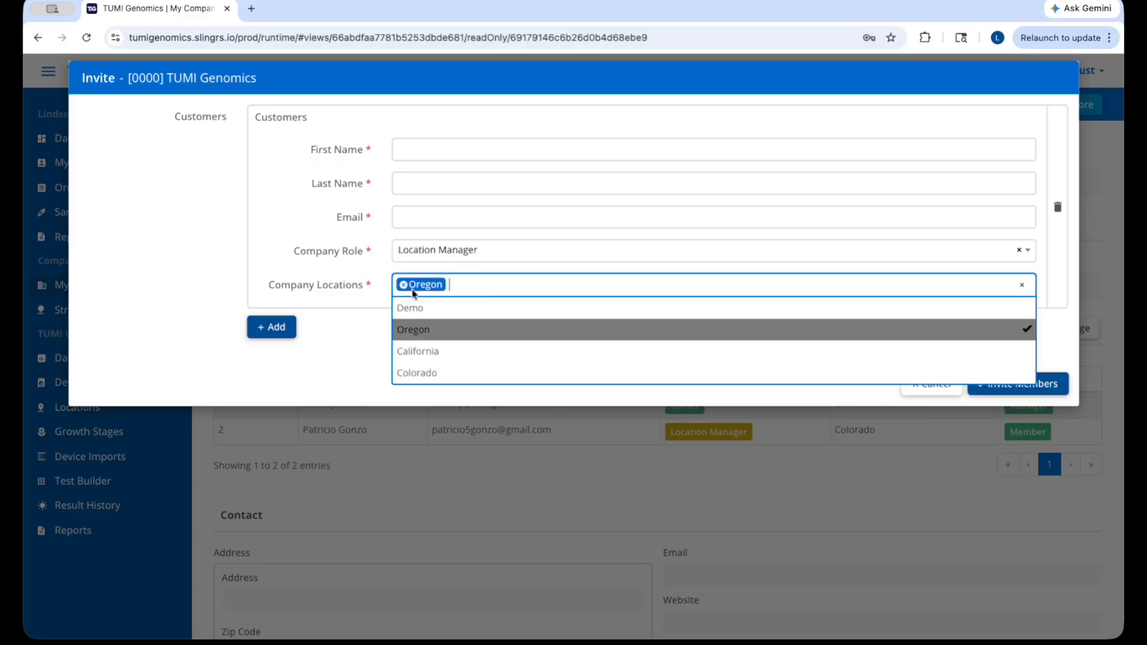
click(403, 285)
click(525, 251)
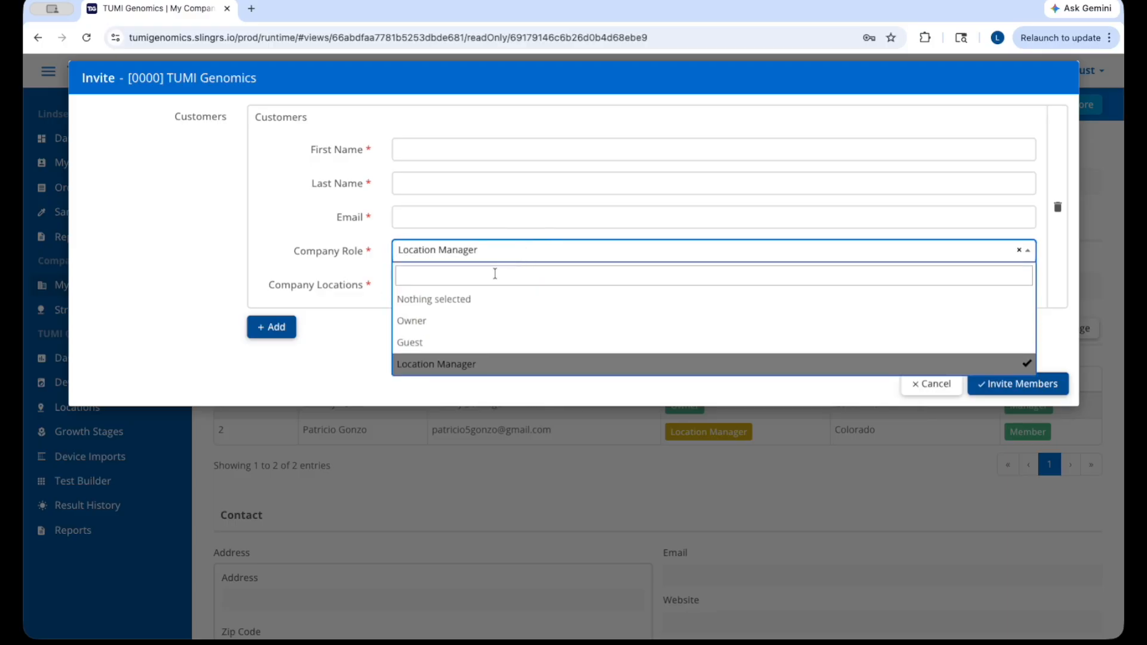
click(446, 321)
click(466, 286)
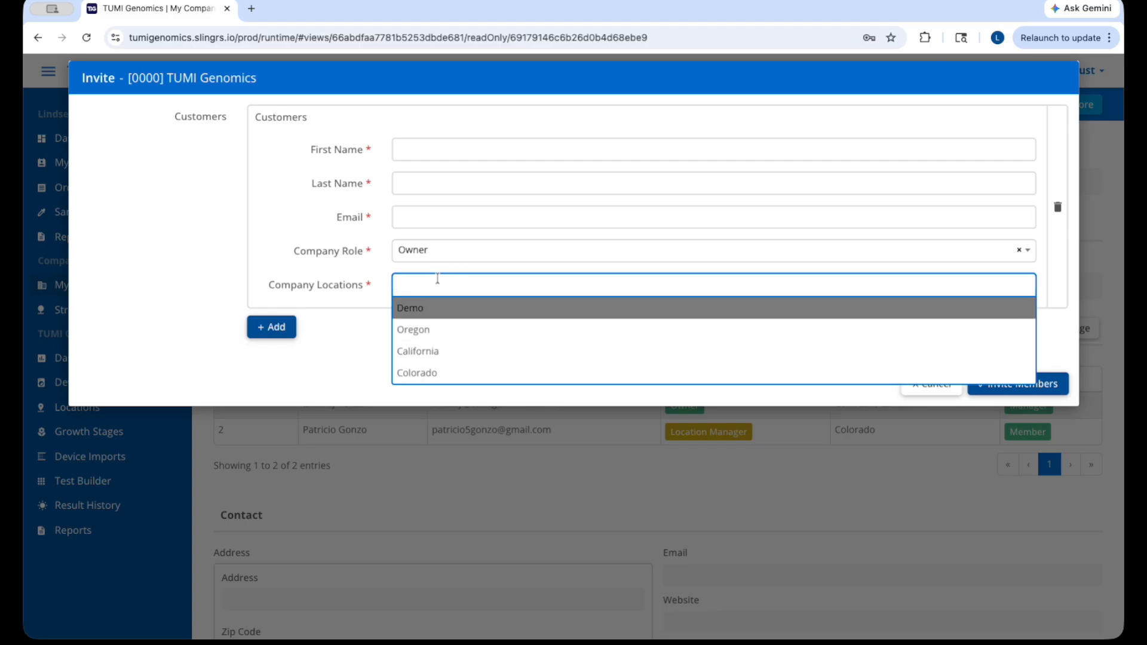
click(466, 256)
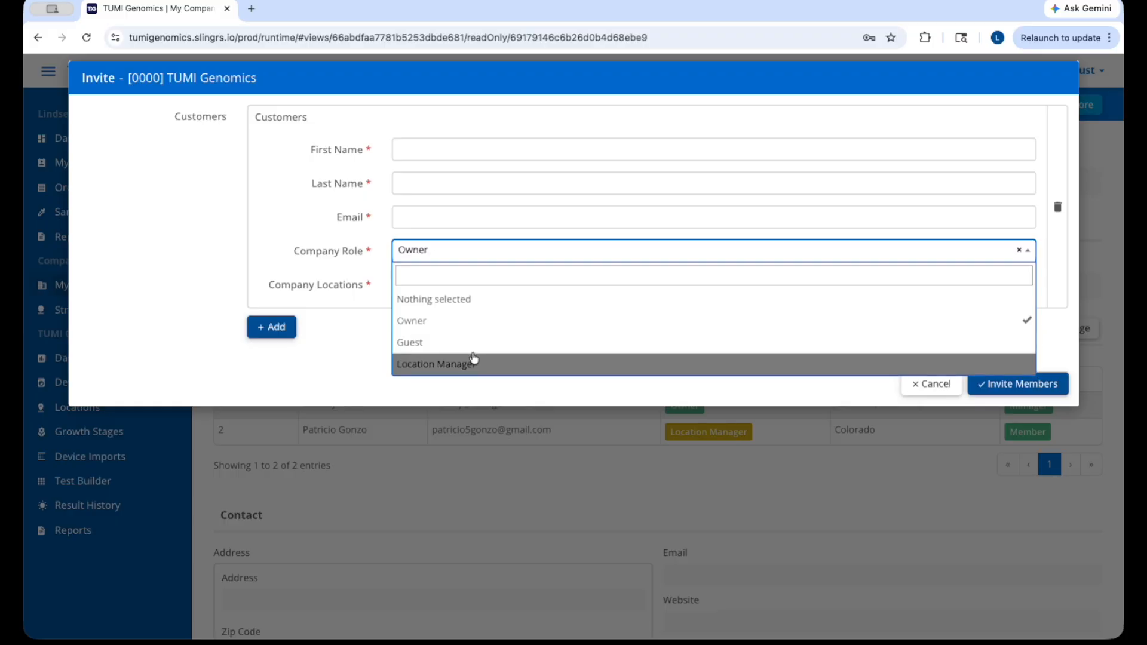
click(369, 391)
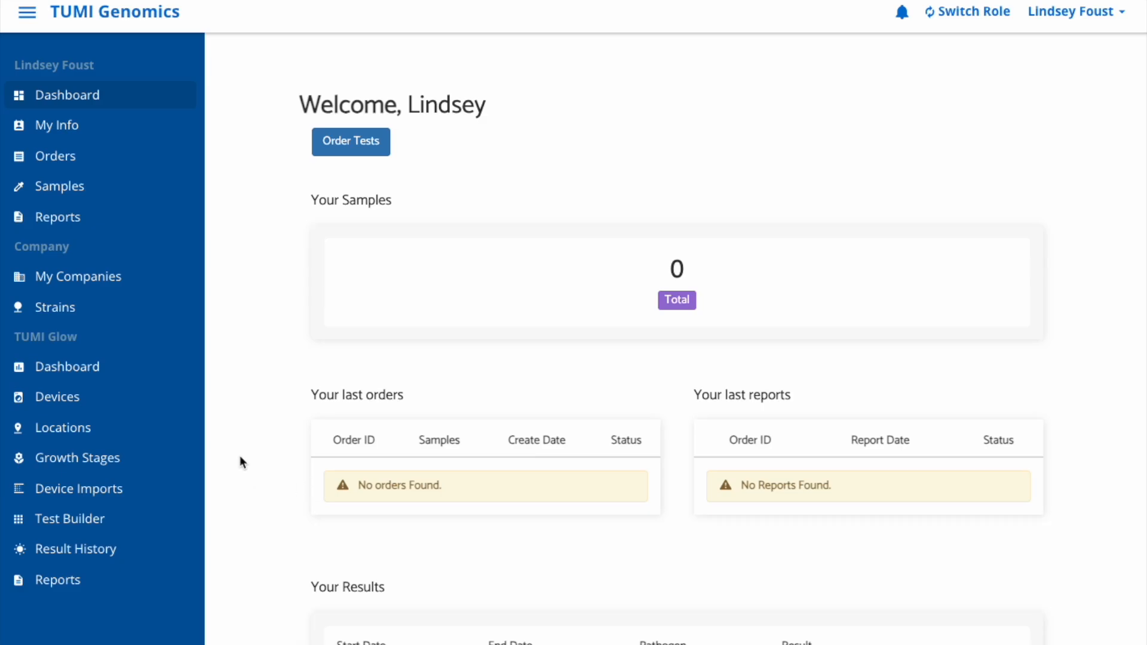
- Start a new TUMI Glow location named Demo with a room named Mother
click(75, 439)
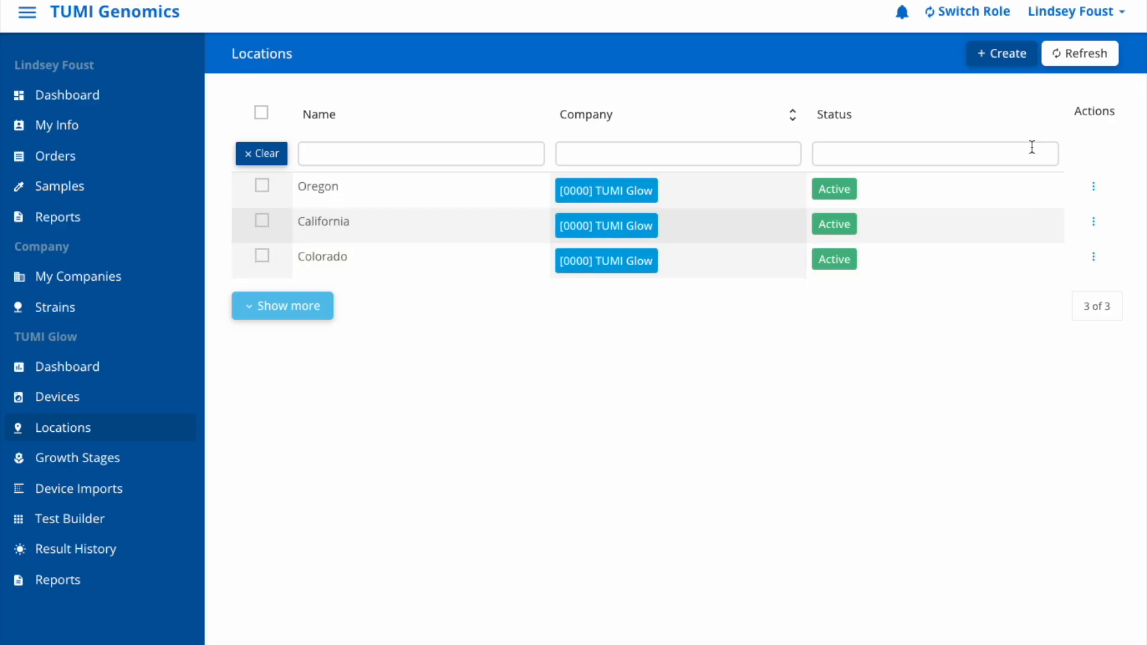
click(1018, 61)
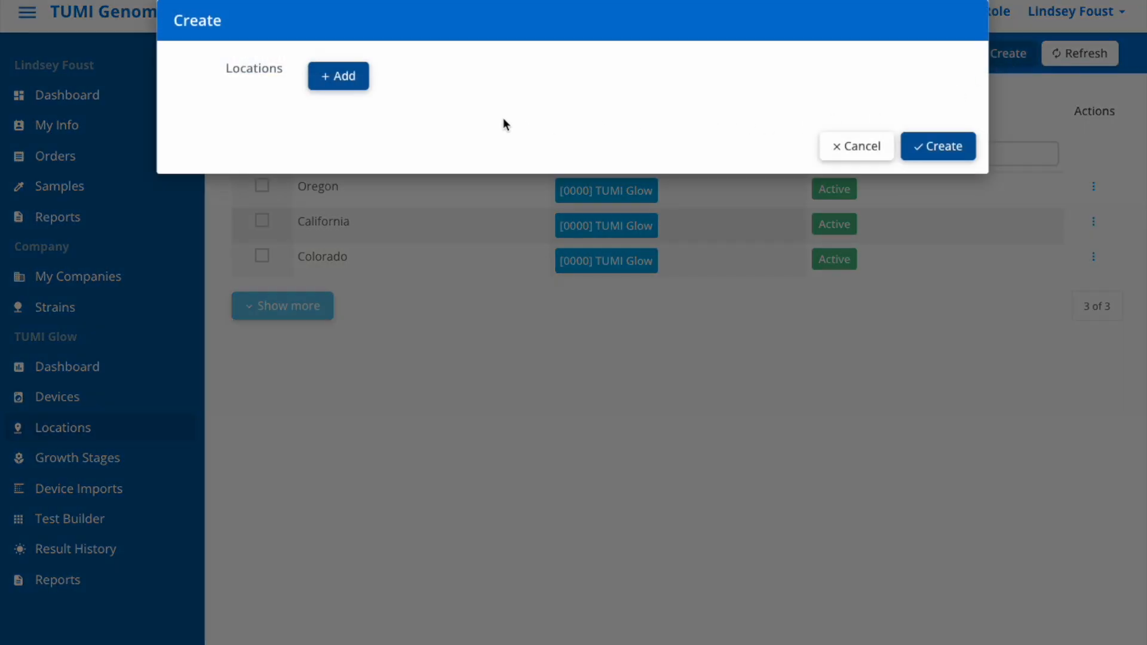
click(361, 87)
click(477, 109)
text(Demo)
click(442, 151)
click(469, 161)
text(Mother)
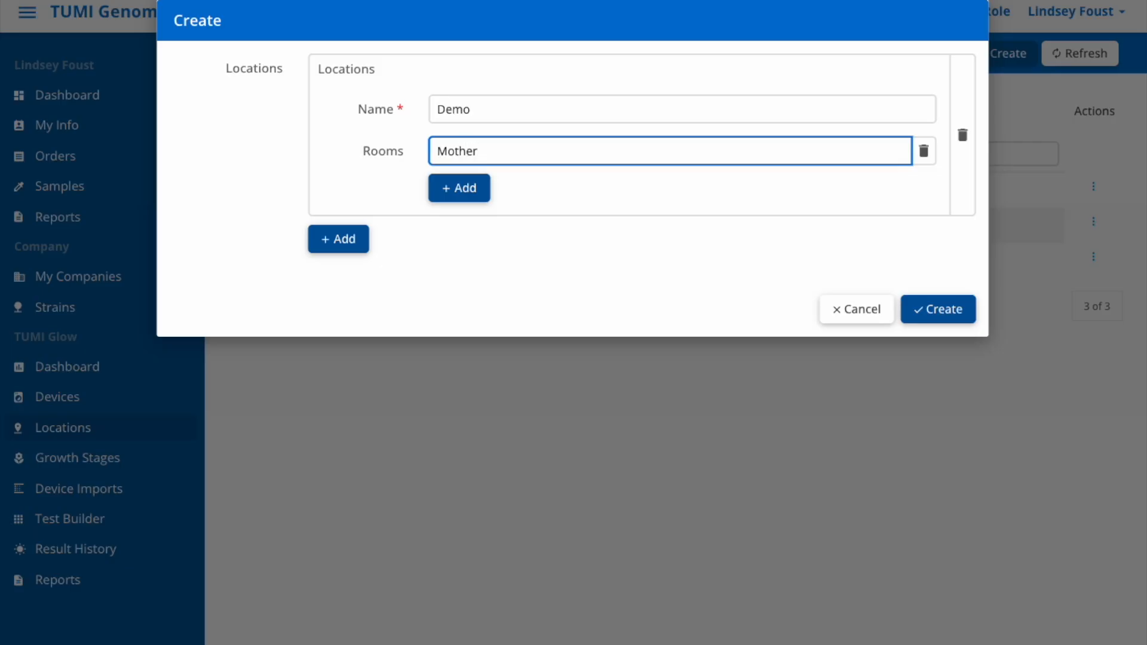
- Add a second room named Veg to the Demo location and create the location
click(466, 188)
click(467, 189)
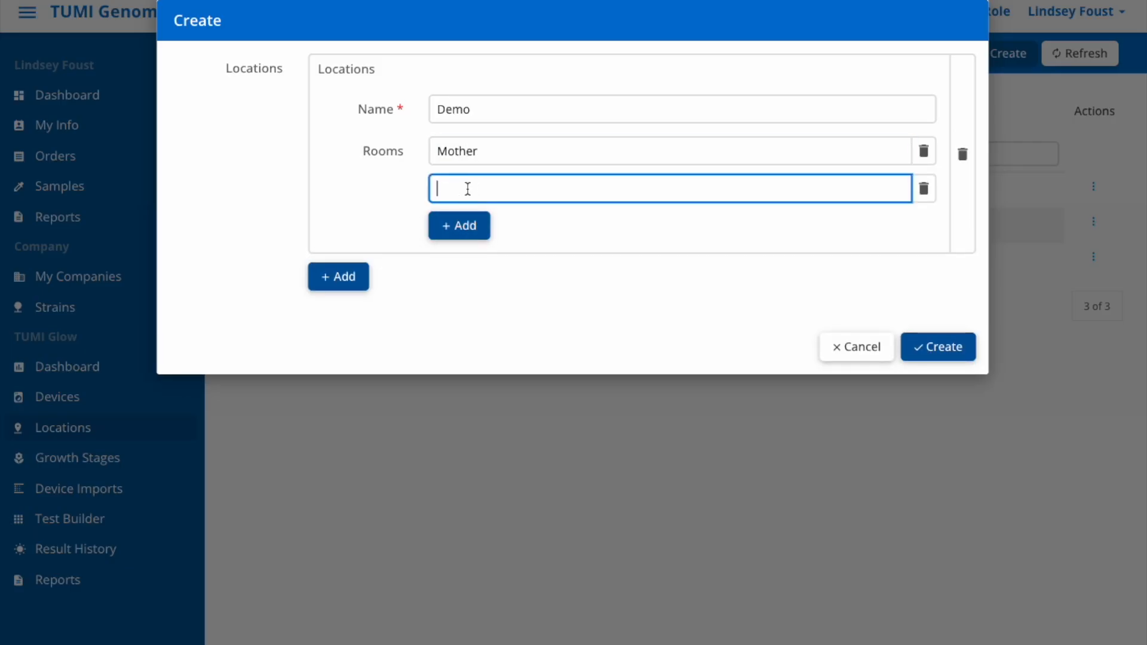
text(Veg)
click(953, 350)
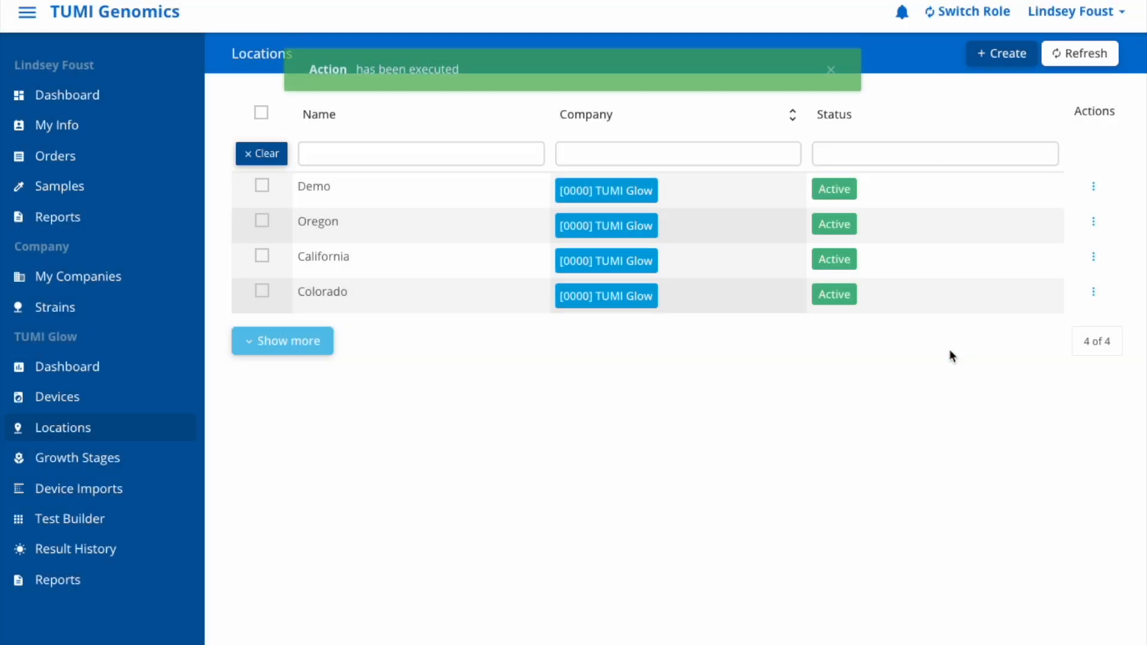
click(614, 225)
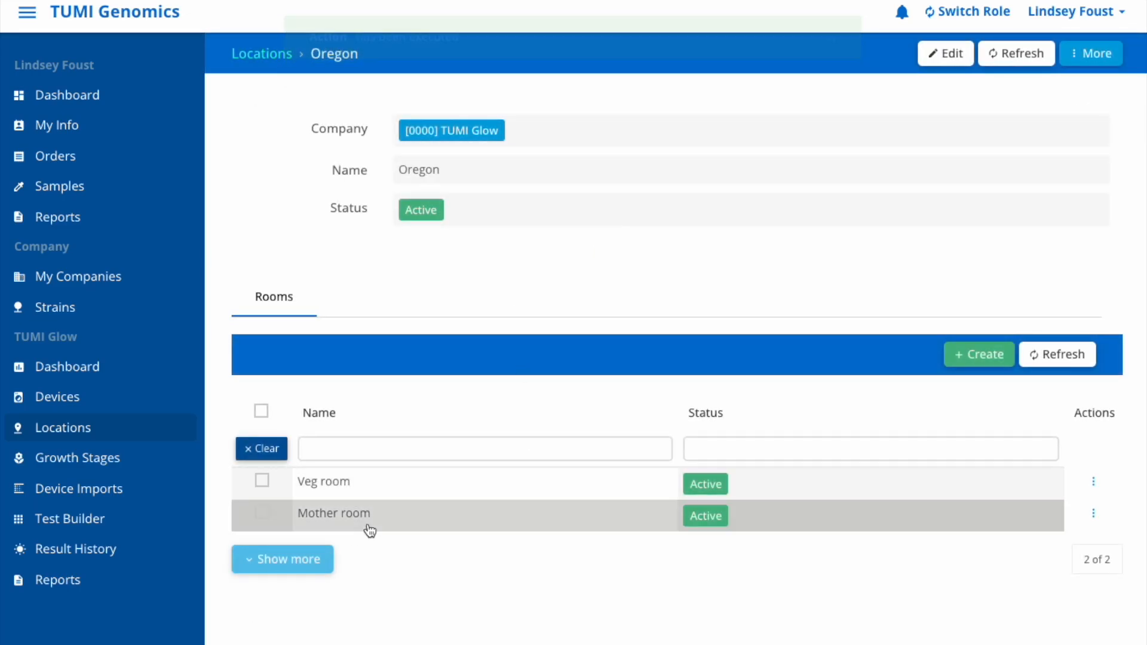
click(967, 355)
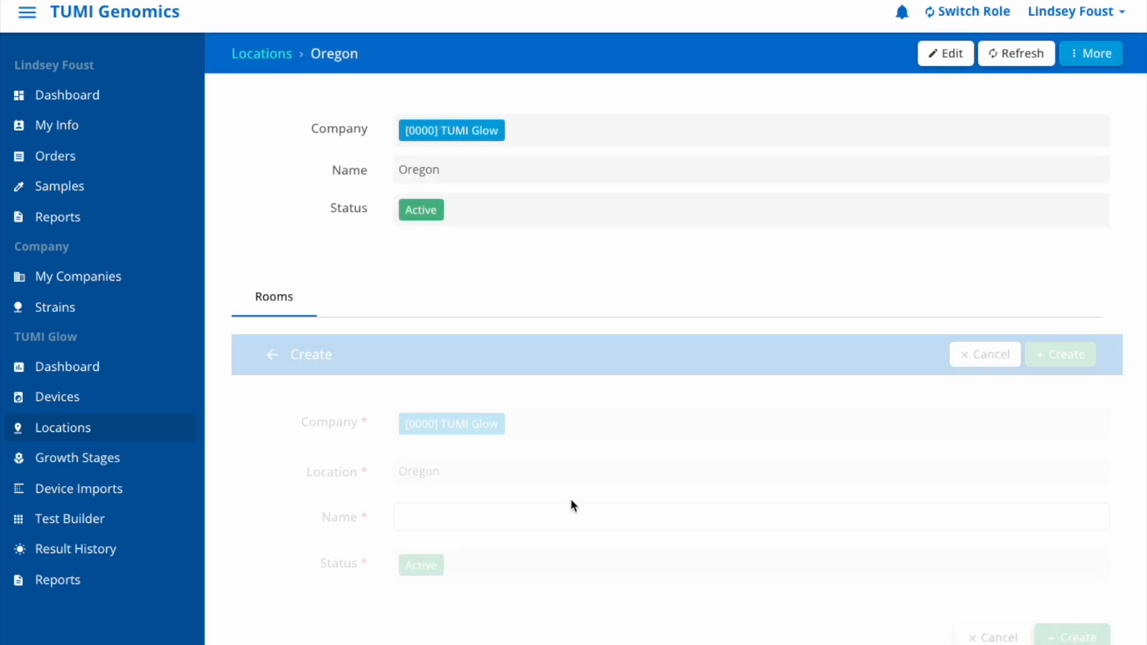
click(502, 518)
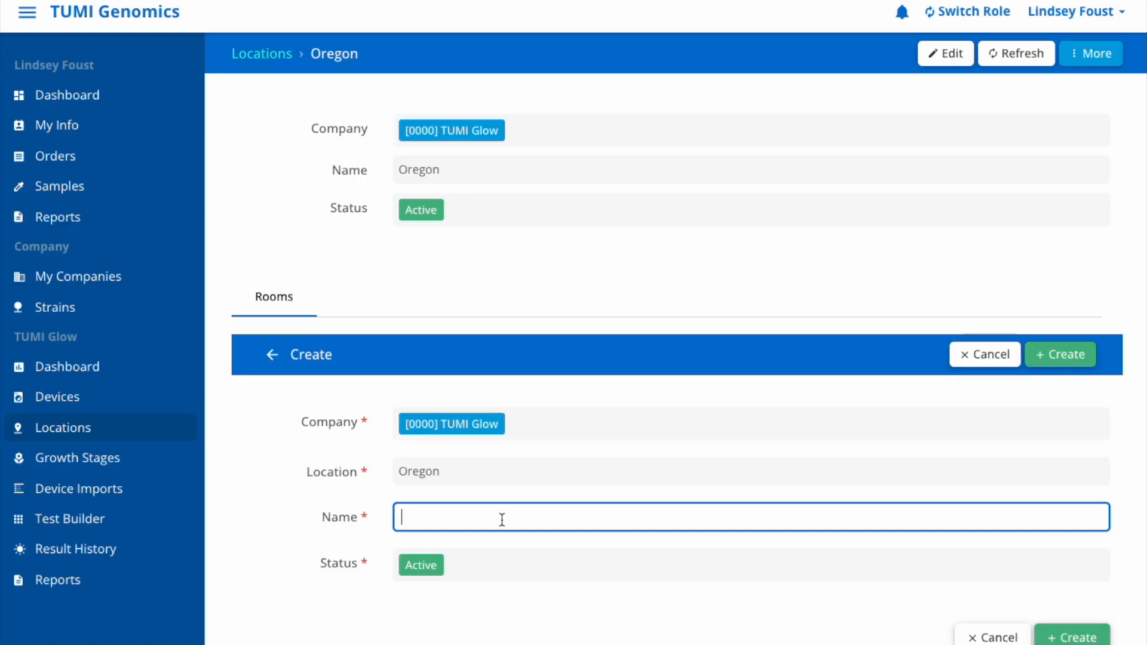
click(992, 636)
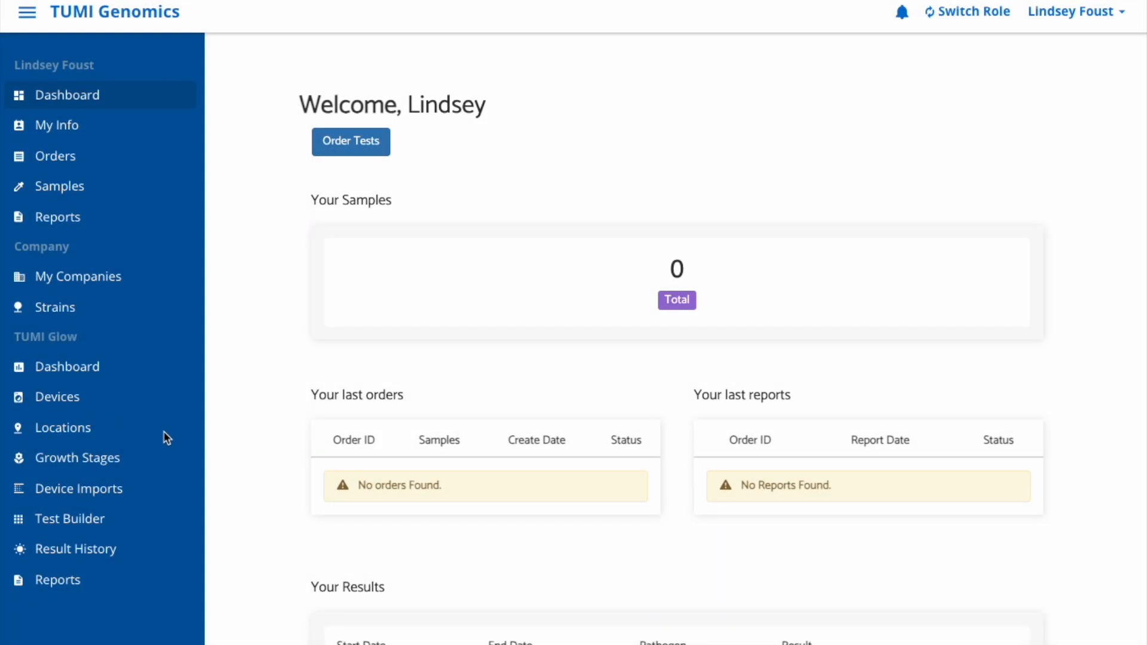
- Create a new TUMI Glow growth stage named Super mother
click(107, 464)
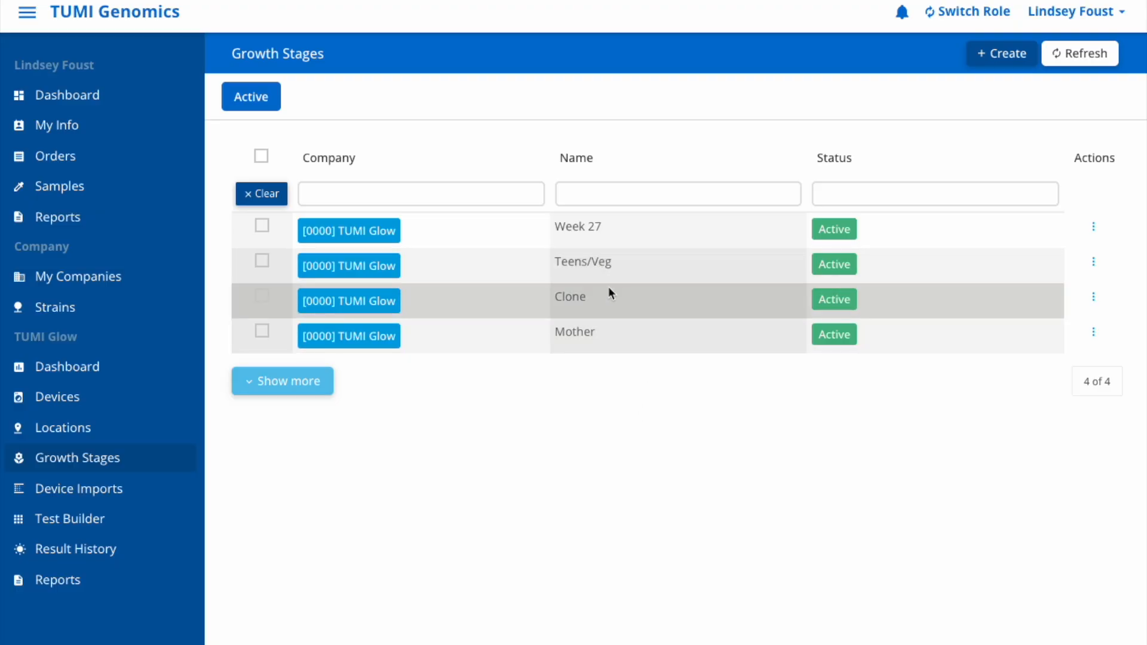
click(1010, 53)
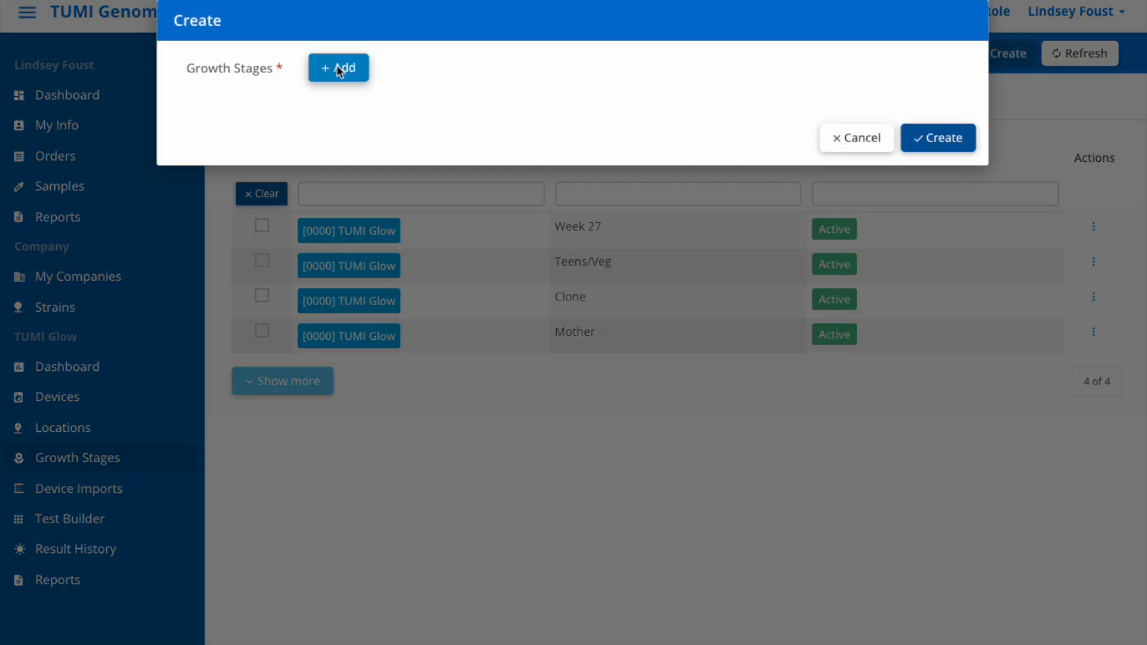
click(338, 69)
click(370, 71)
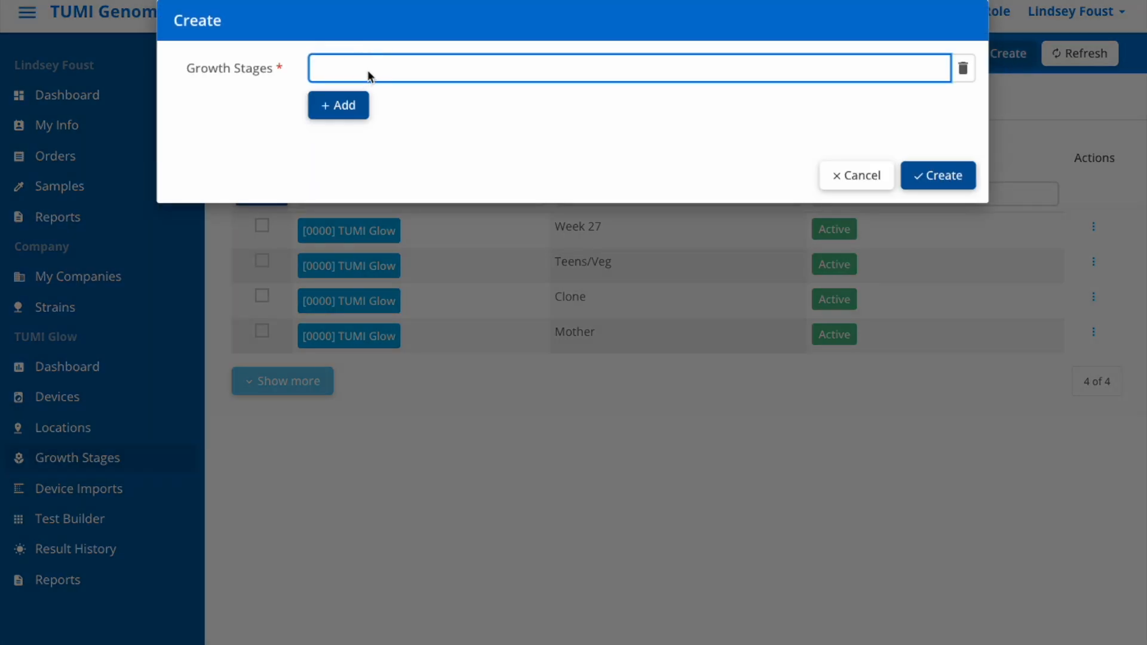
text(Super mother)
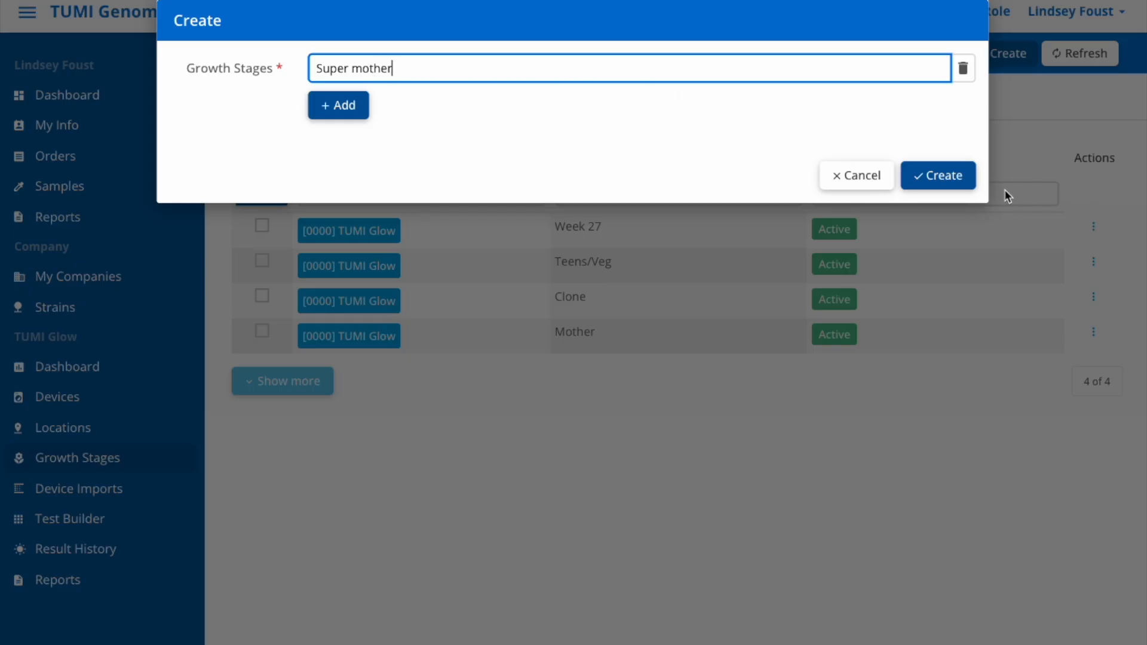
click(931, 185)
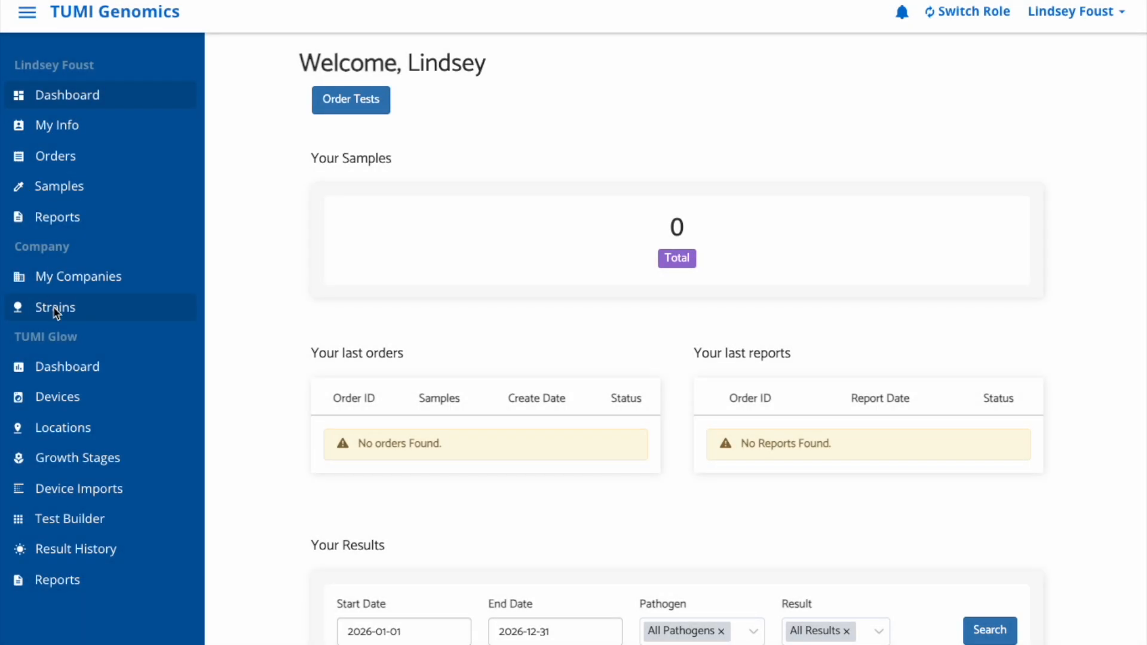
- Create a new company strain named Blue Diesal
click(56, 310)
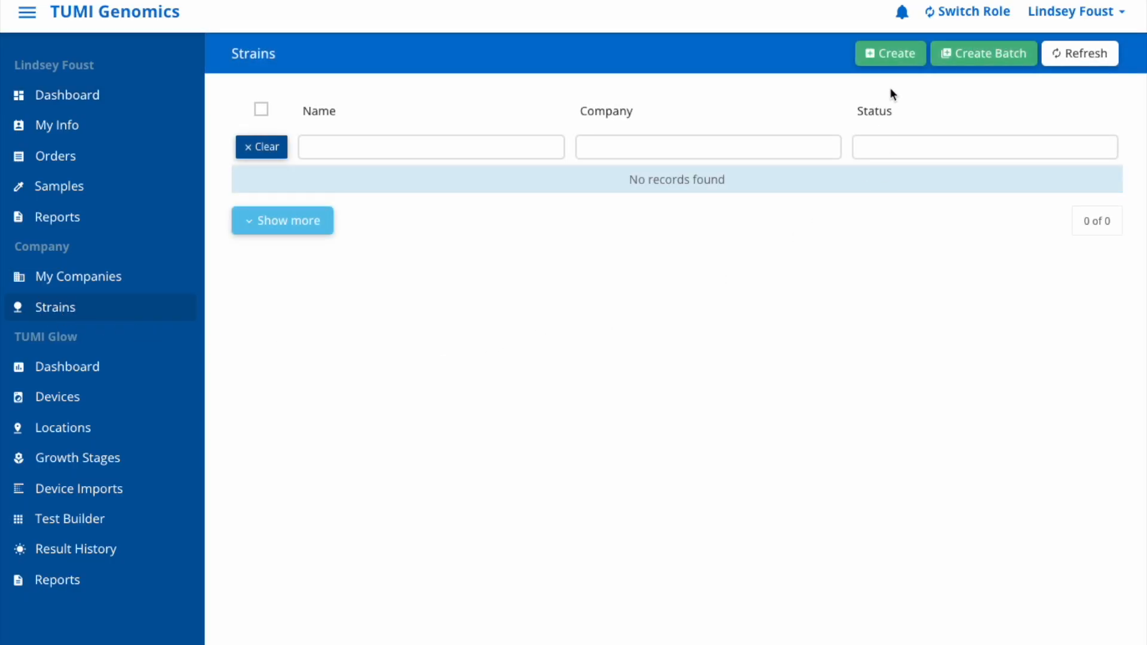
click(890, 55)
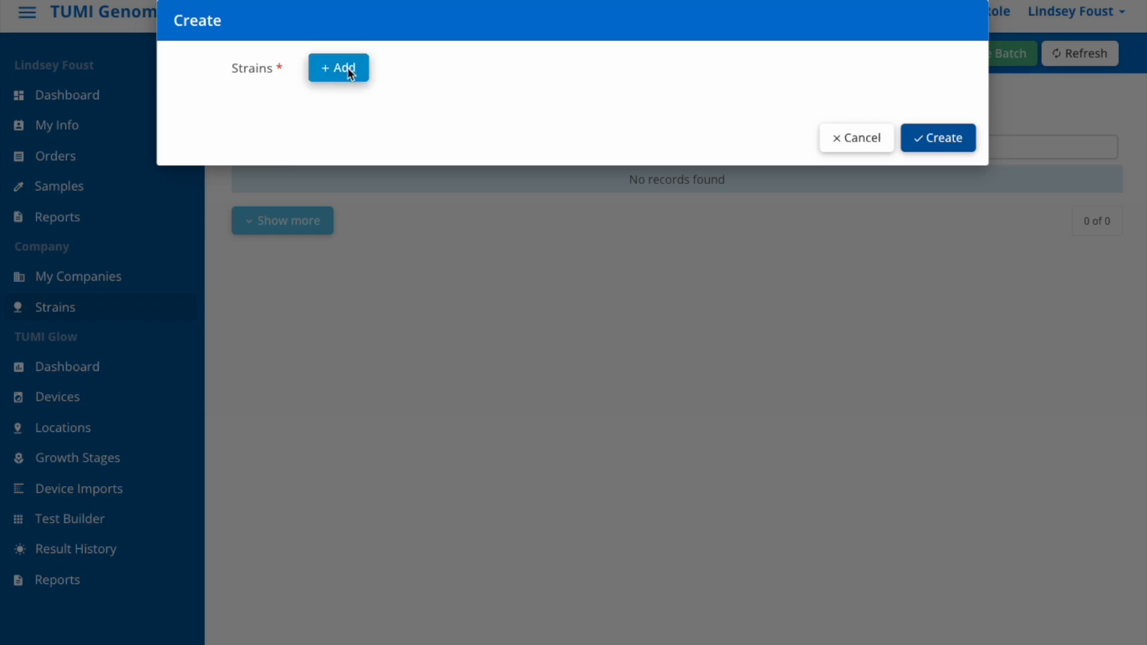
click(346, 69)
click(379, 61)
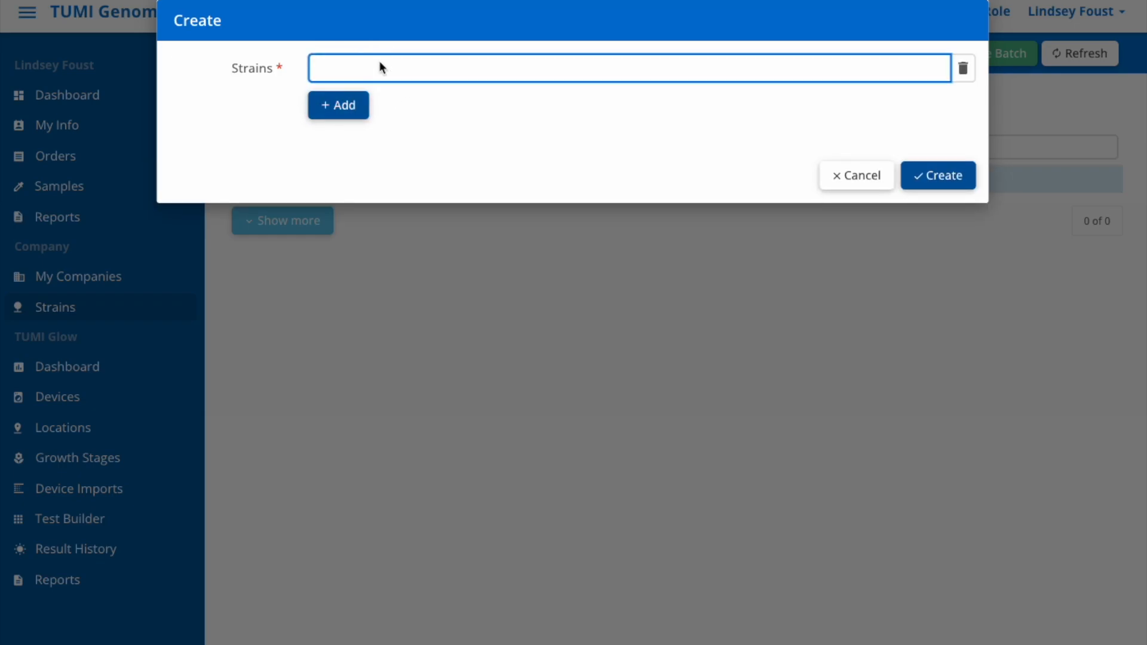
text(Blue Die)
text(sl)
text(l)
click(942, 179)
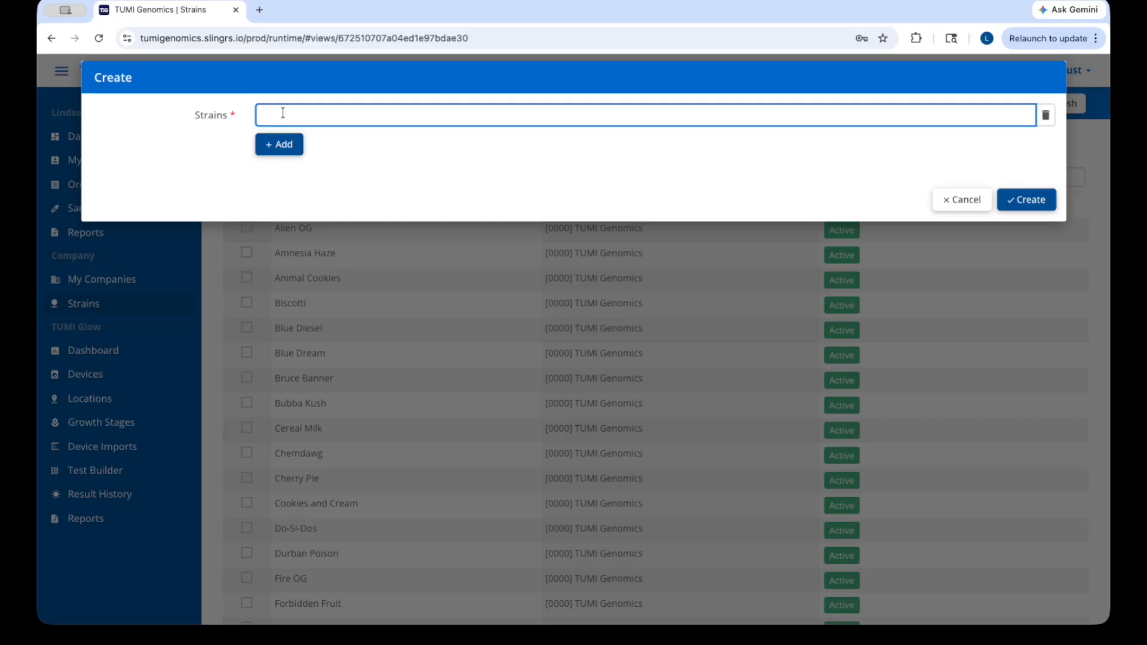
- Try entering the strains Lemon haze and Blue diesal with a blank third entry in one new-strain form, and discard the form
text(Lemon haze)
click(278, 147)
click(287, 170)
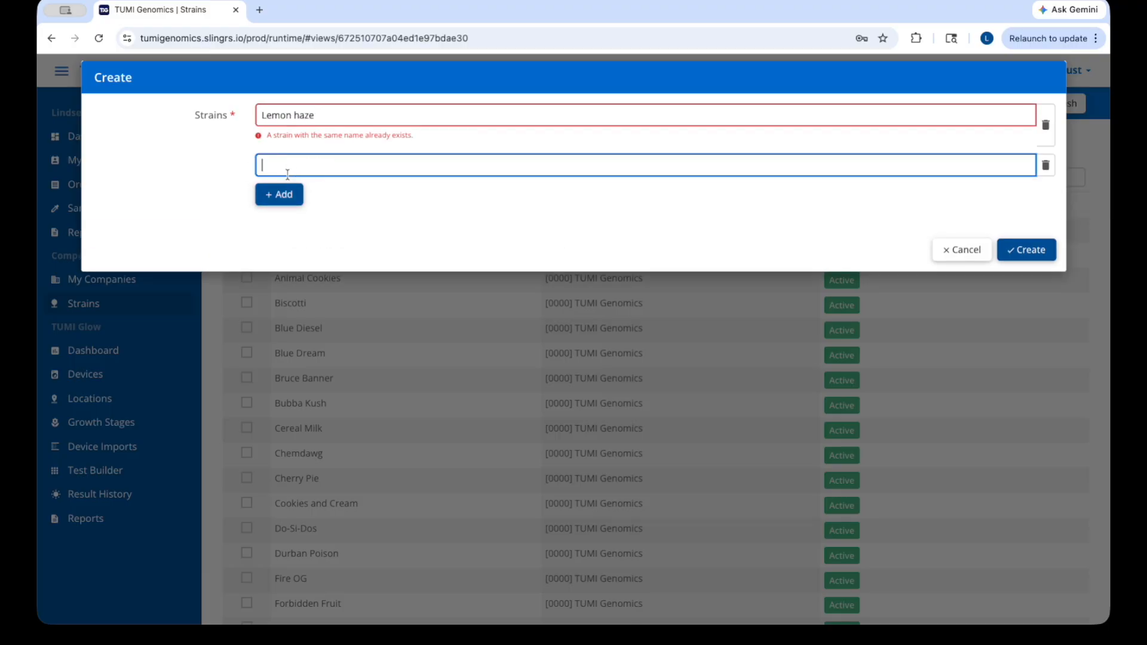
text(Blue diesal)
click(295, 195)
click(298, 197)
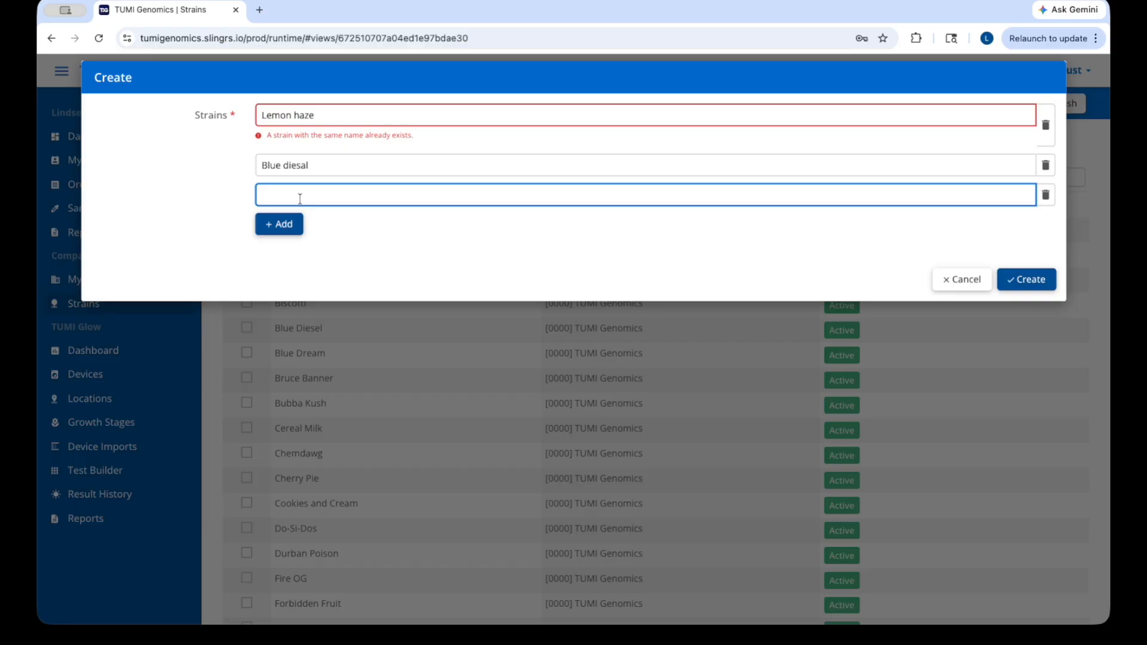
click(959, 280)
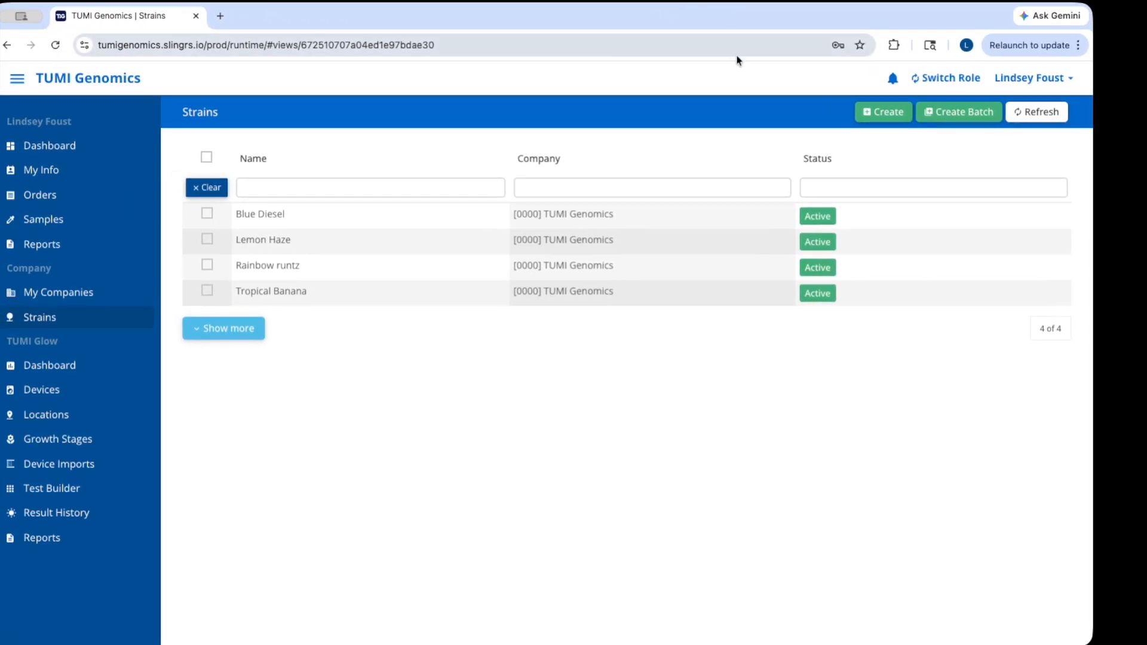
- Paste a line-separated strain list into a new strain batch, ending with SFV OG, Headband, Fire OG, King Louis XIII and LA Confidential
click(962, 116)
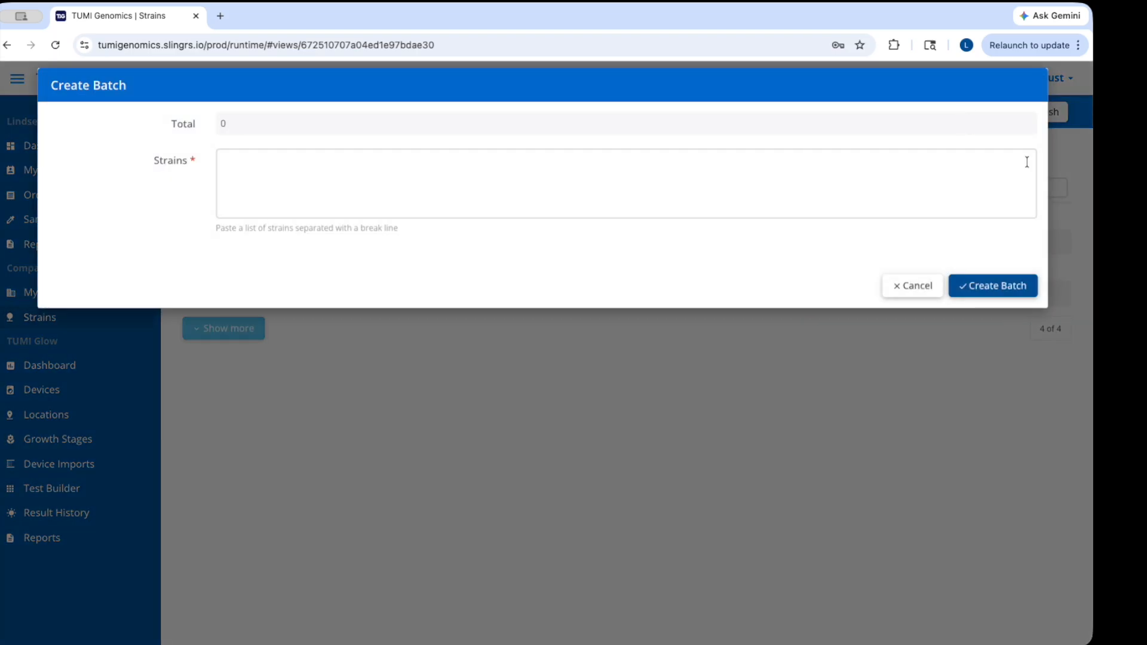
click(444, 194)
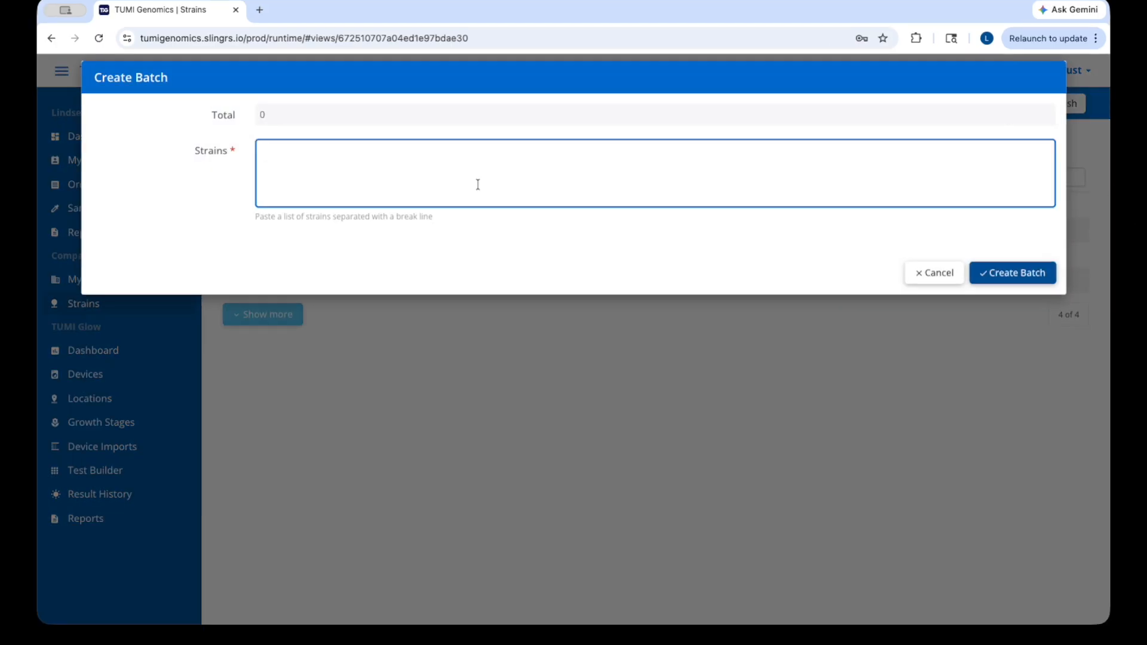
text(SFV OG Headband Fire OG King Louis XIII LA Confidential)
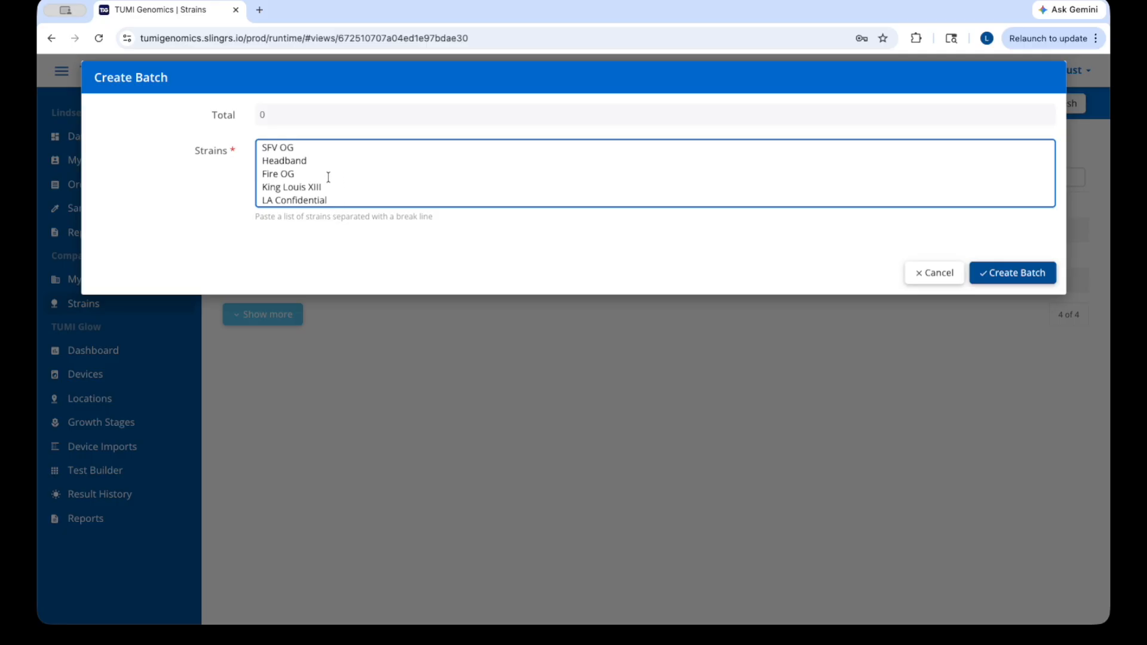
- Check the strain names in the pasted list, create the batch and review the company's strains
scroll(358, 181, up, 5)
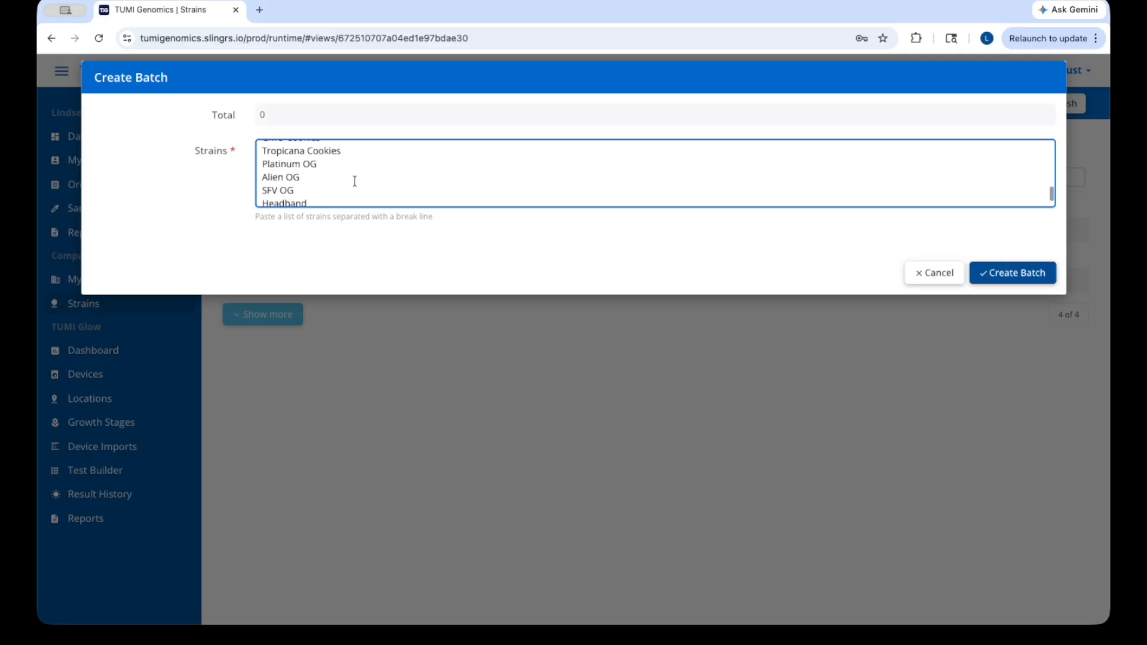
scroll(355, 181, up, 10)
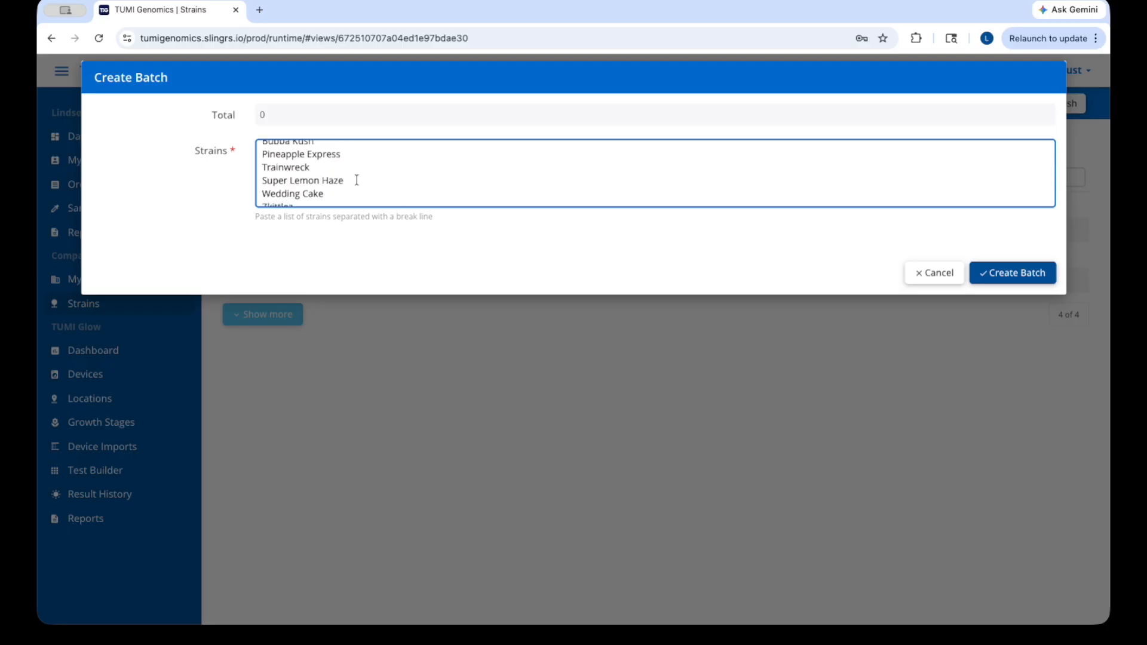
scroll(355, 180, up, 8)
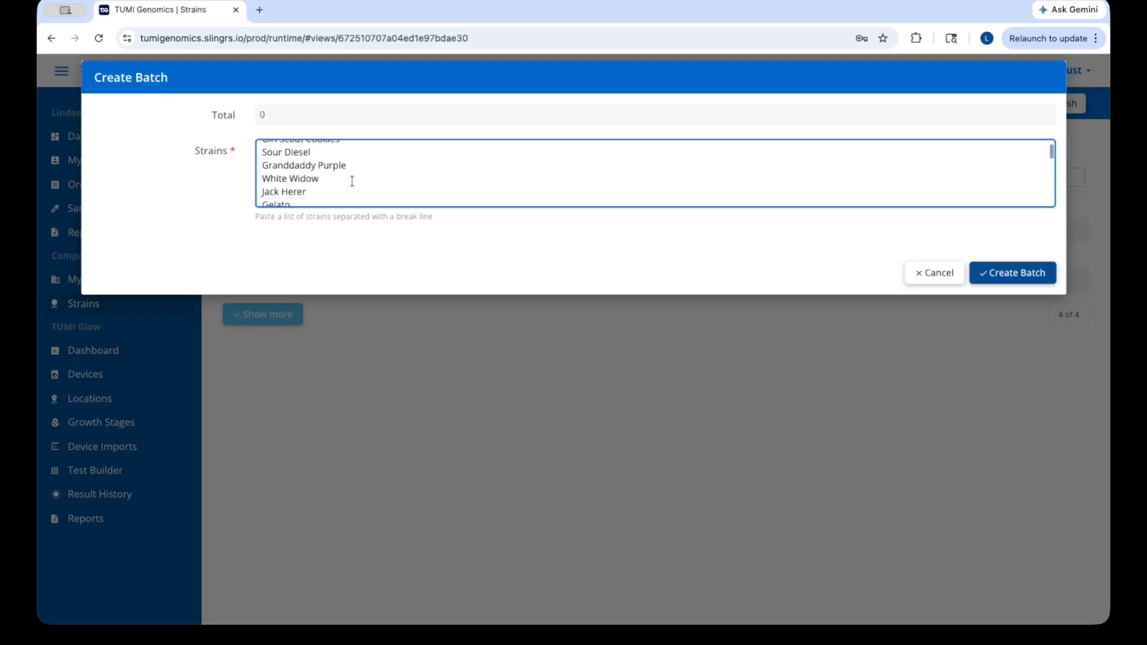
scroll(353, 181, up, 1)
scroll(352, 180, up, 1)
scroll(352, 180, down, 10)
scroll(343, 174, up, 10)
scroll(342, 173, down, 10)
click(990, 275)
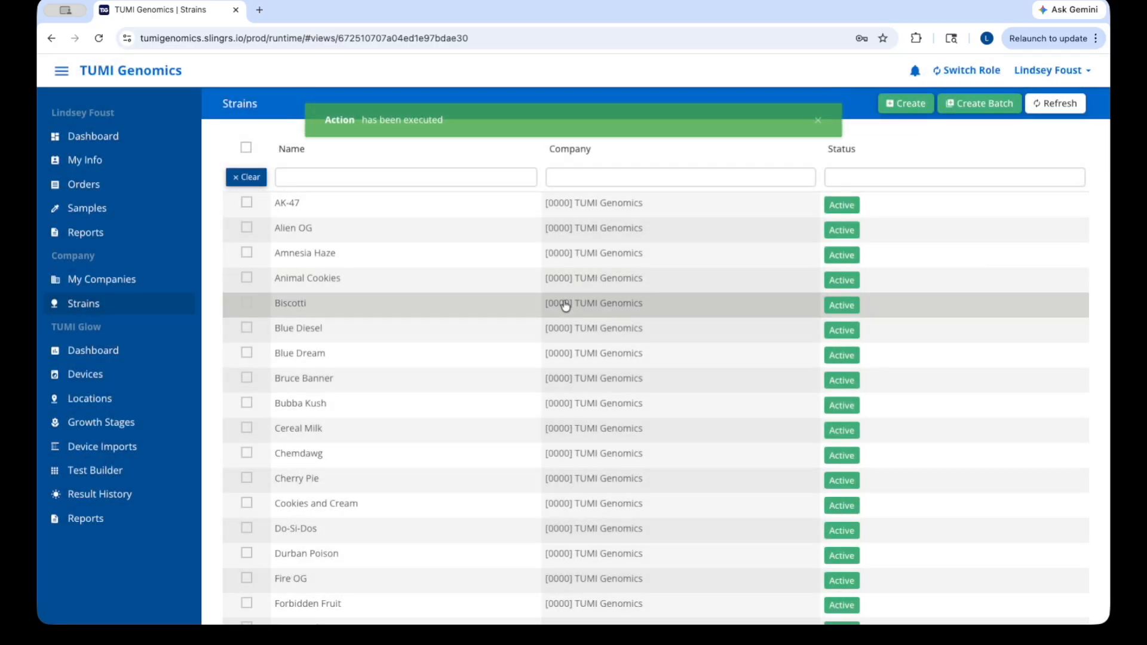
scroll(503, 302, down, 3)
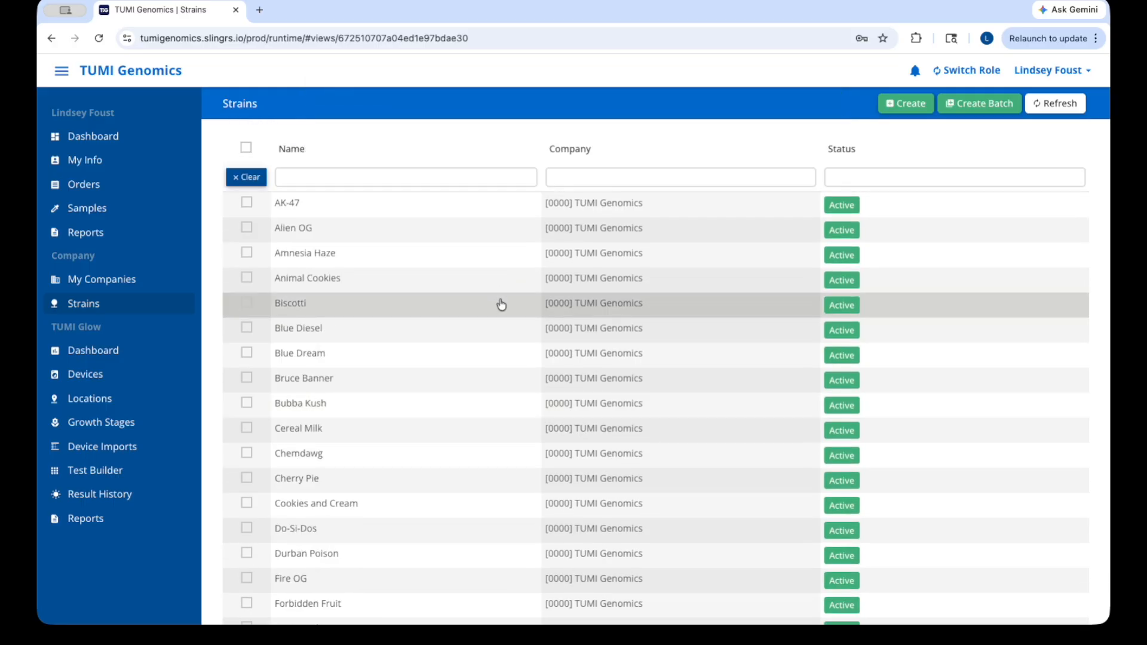
scroll(501, 304, down, 2)
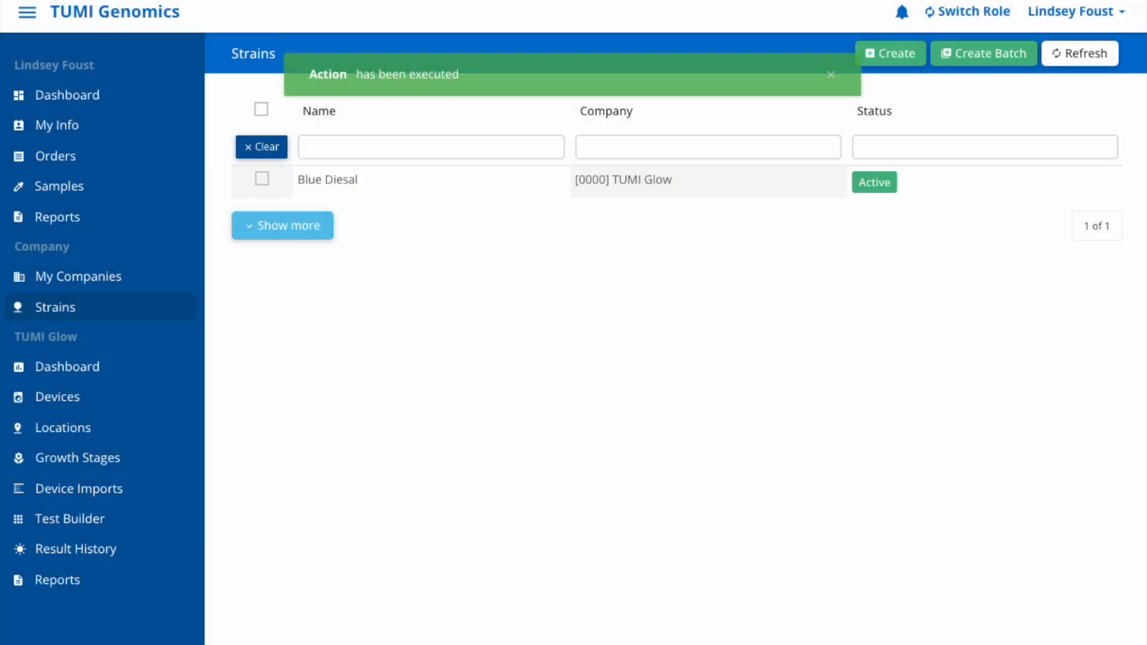